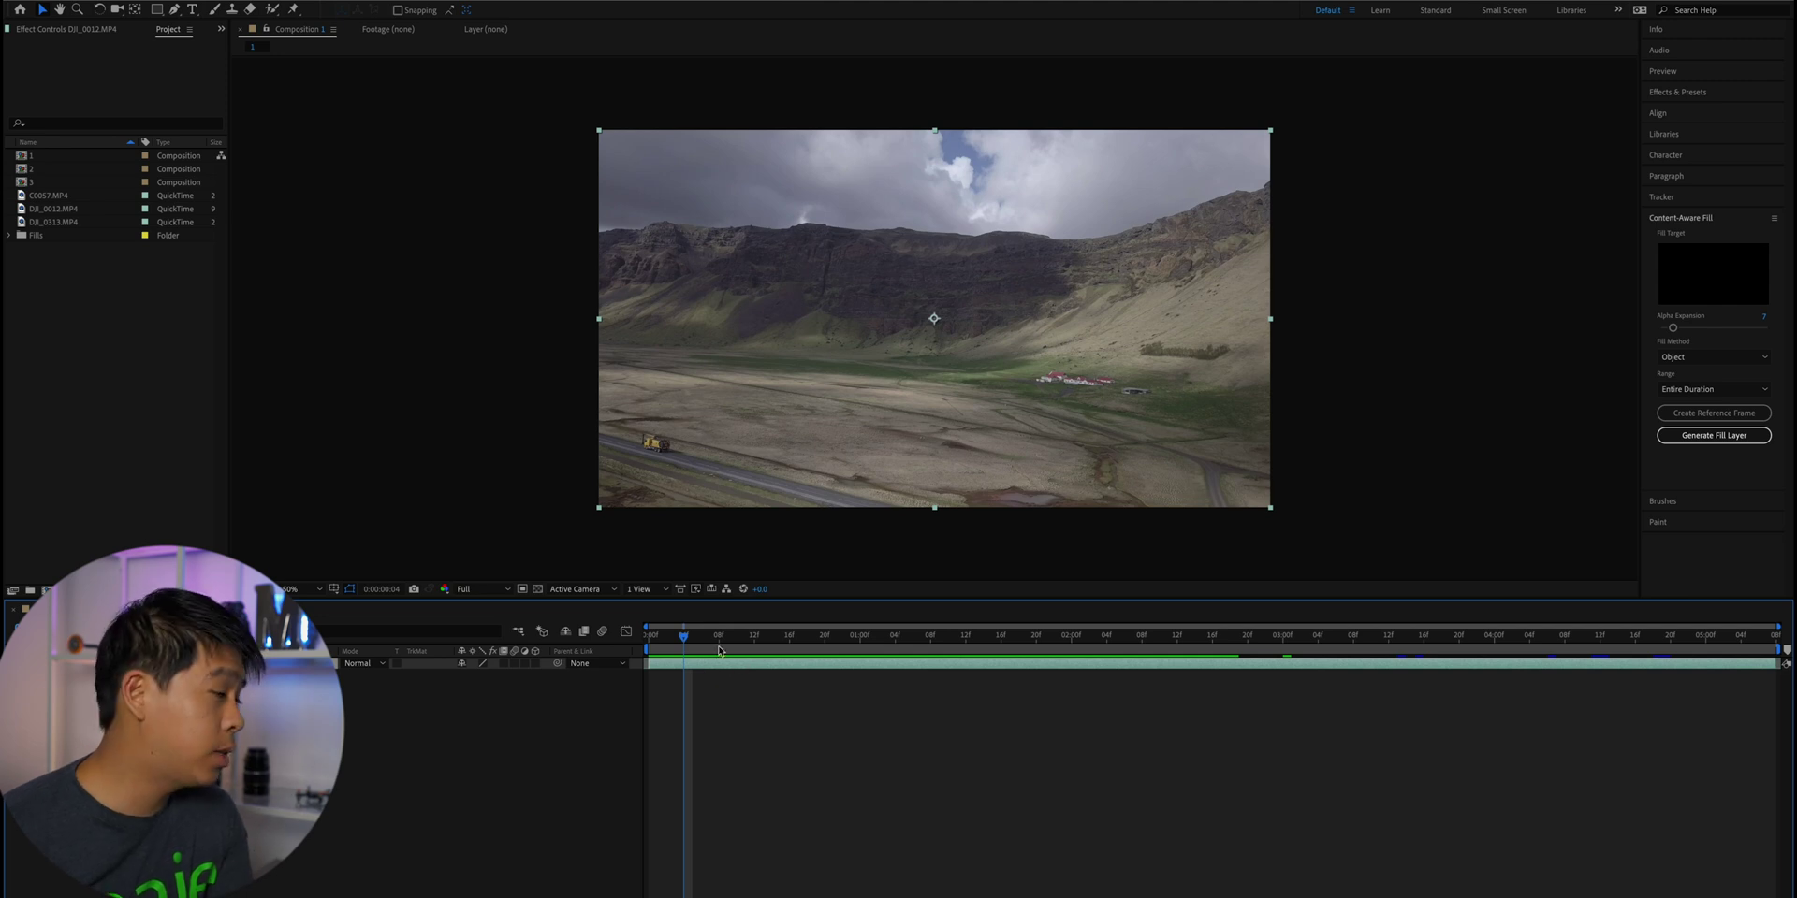
- Draw a closed RotoBezier Pen mask around the yellow truck on the road in the DJI_0012.MP4 layer
click(156, 10)
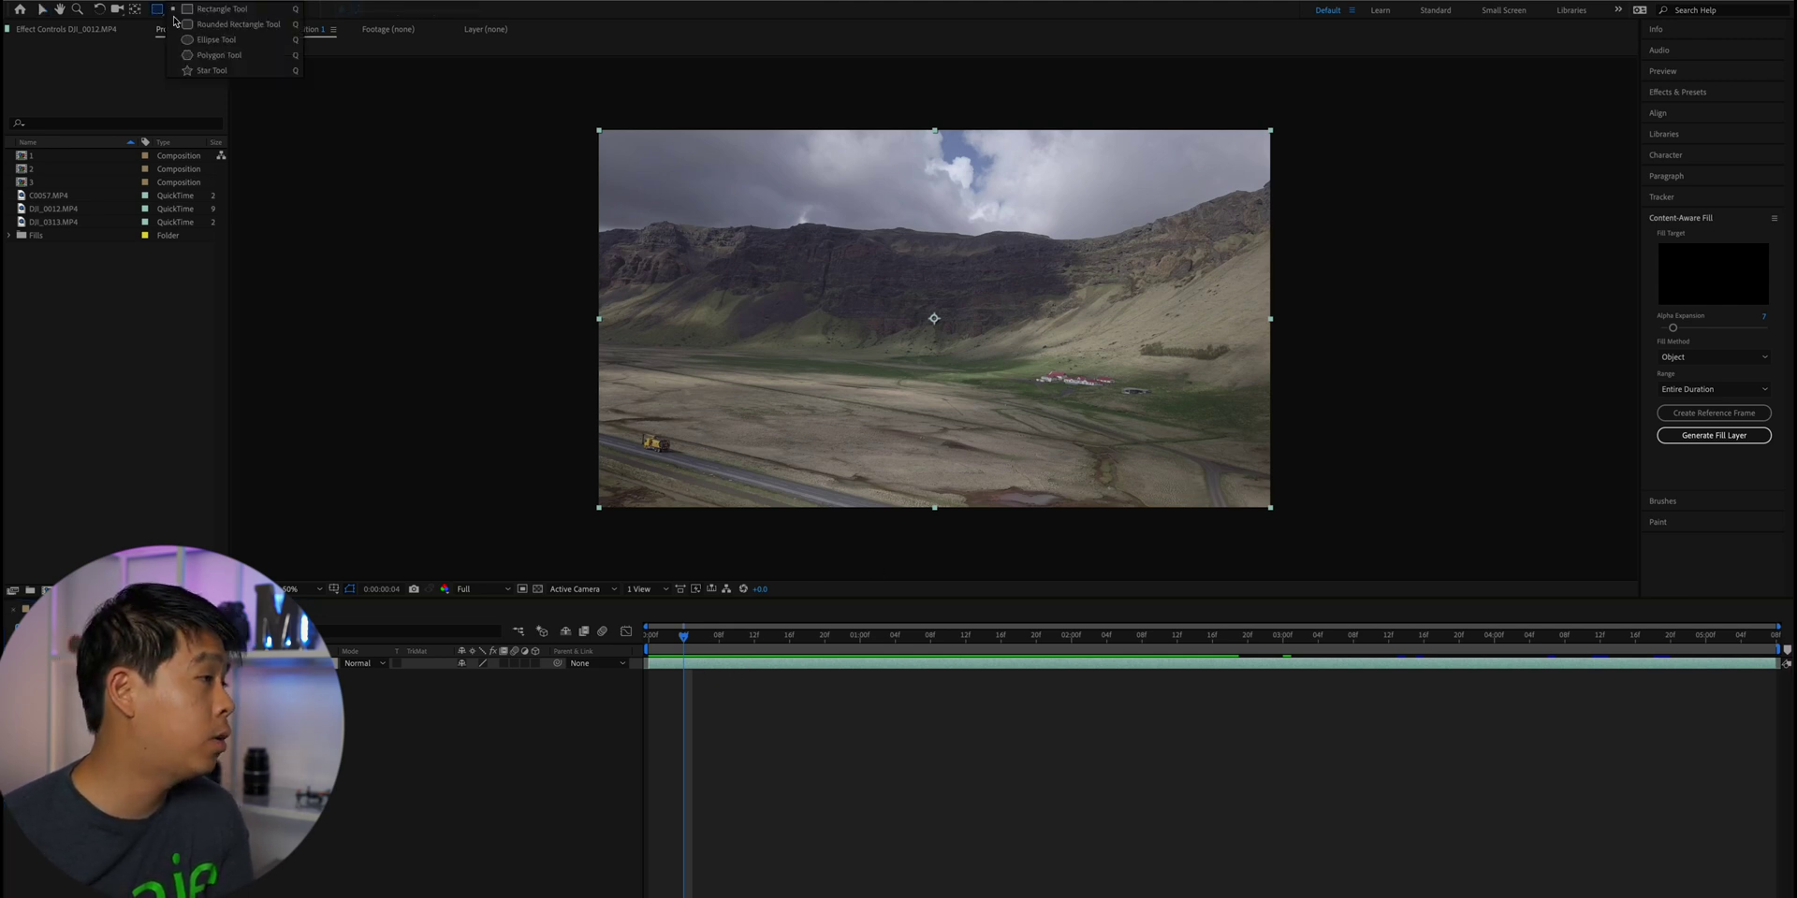
click(156, 13)
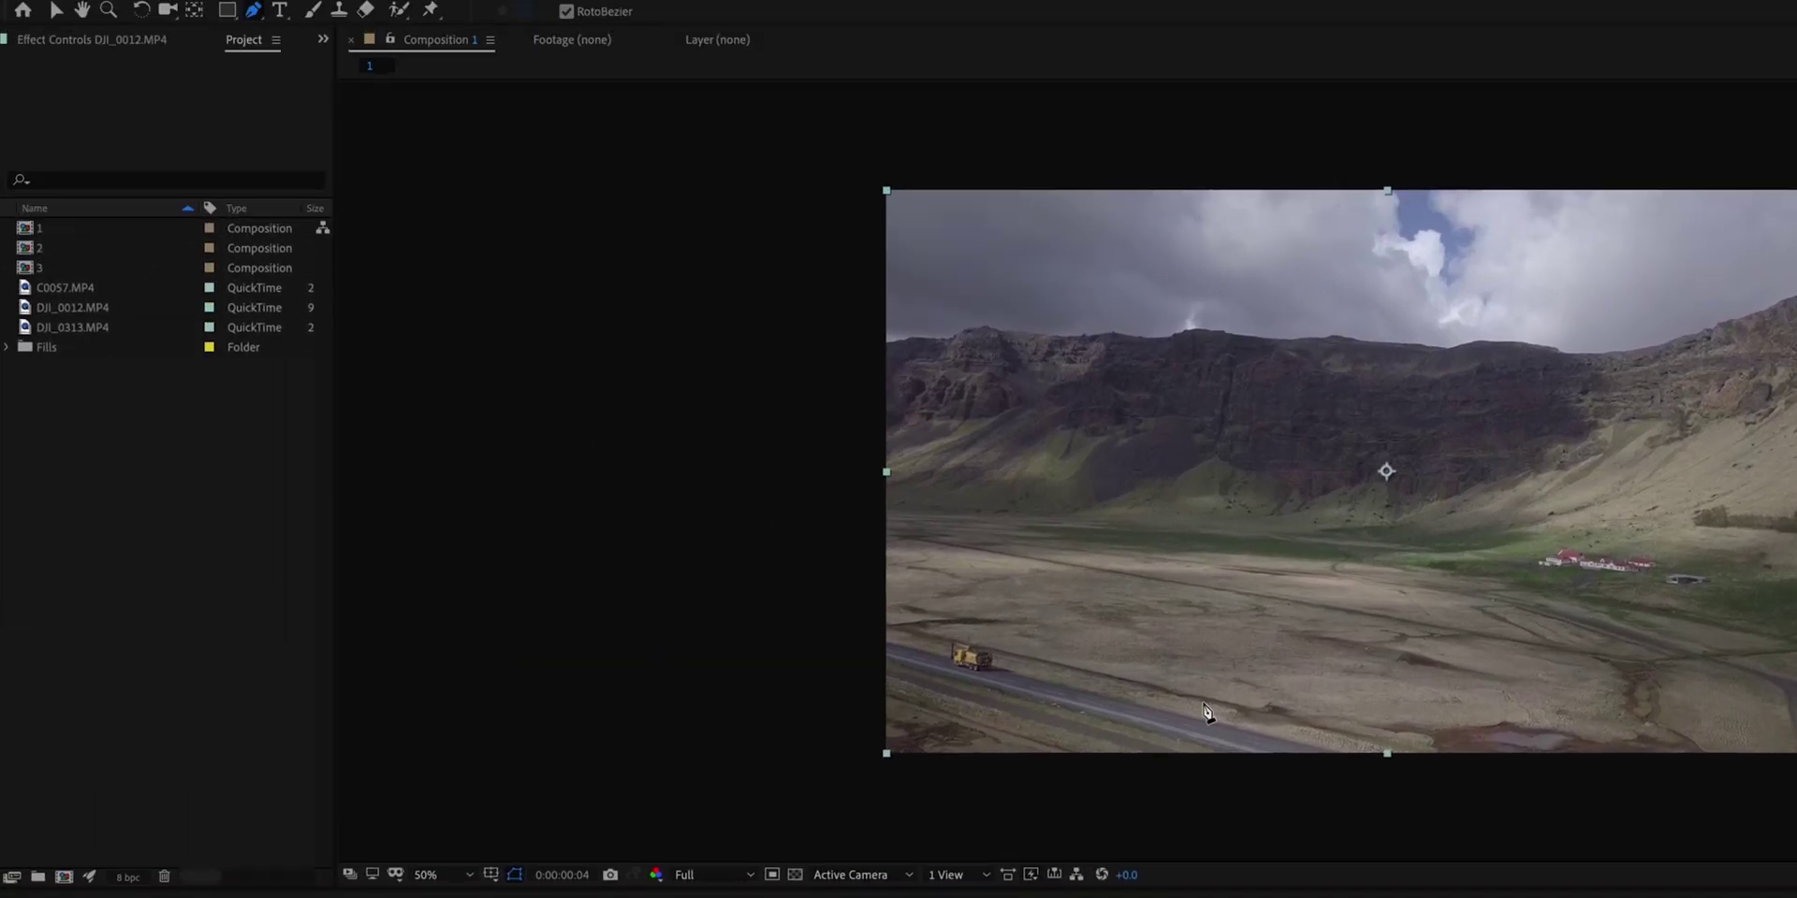
click(944, 443)
click(700, 377)
click(738, 402)
click(738, 444)
click(711, 469)
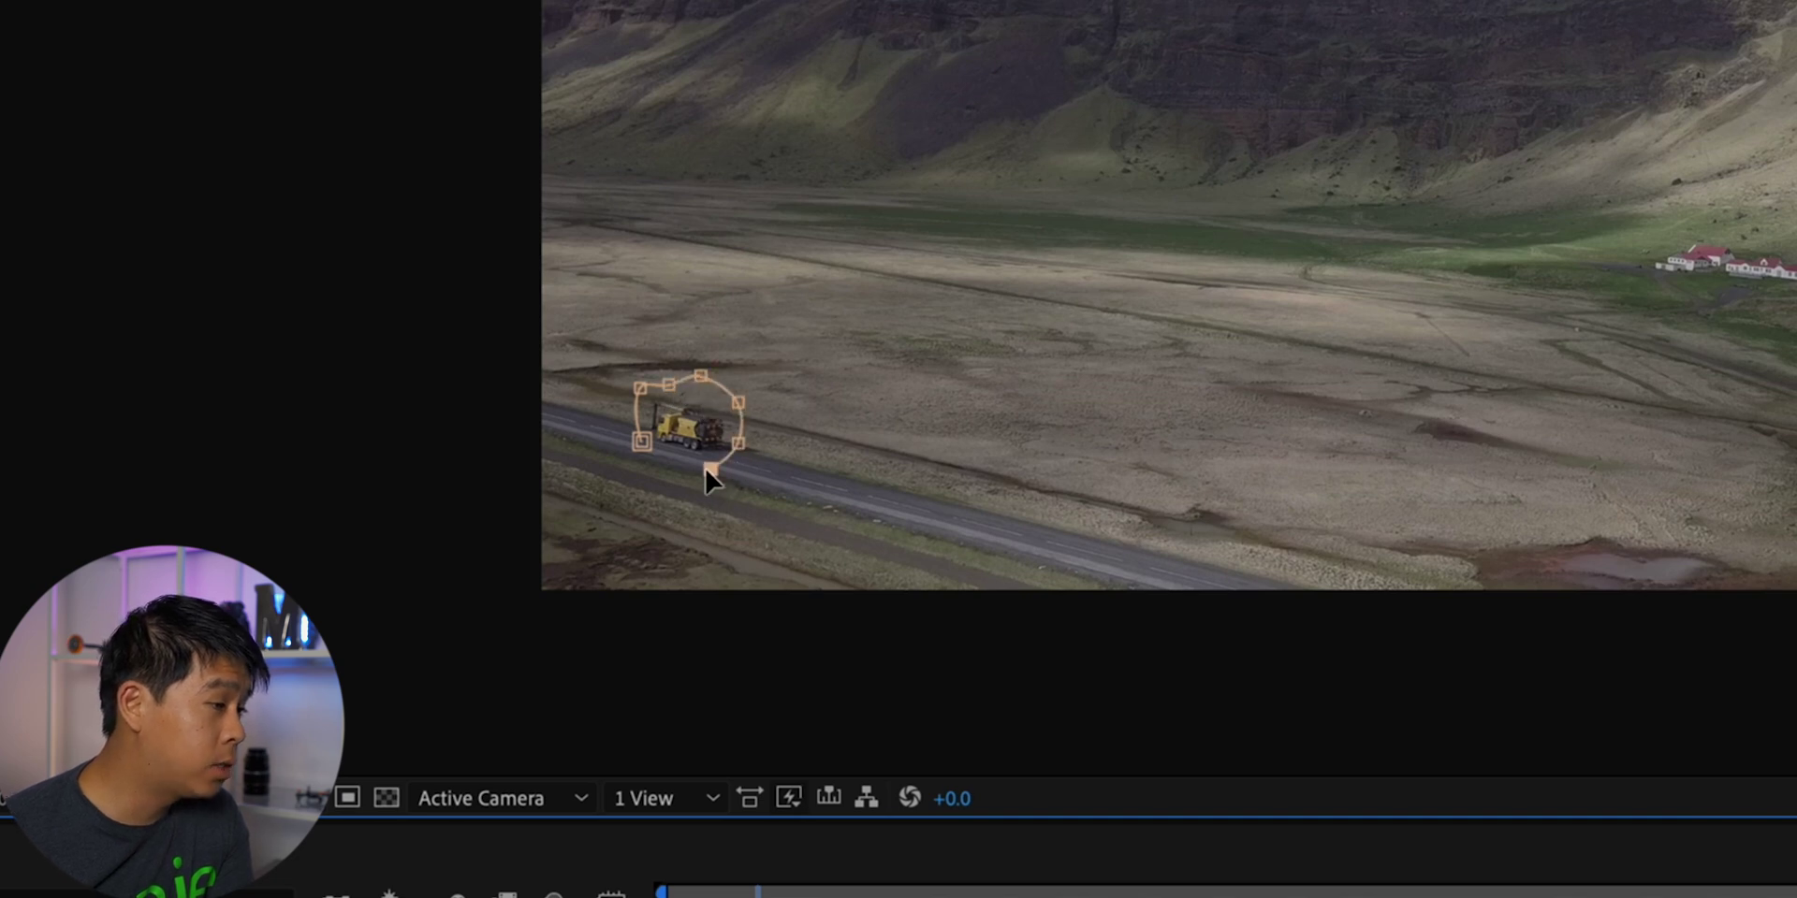
click(643, 442)
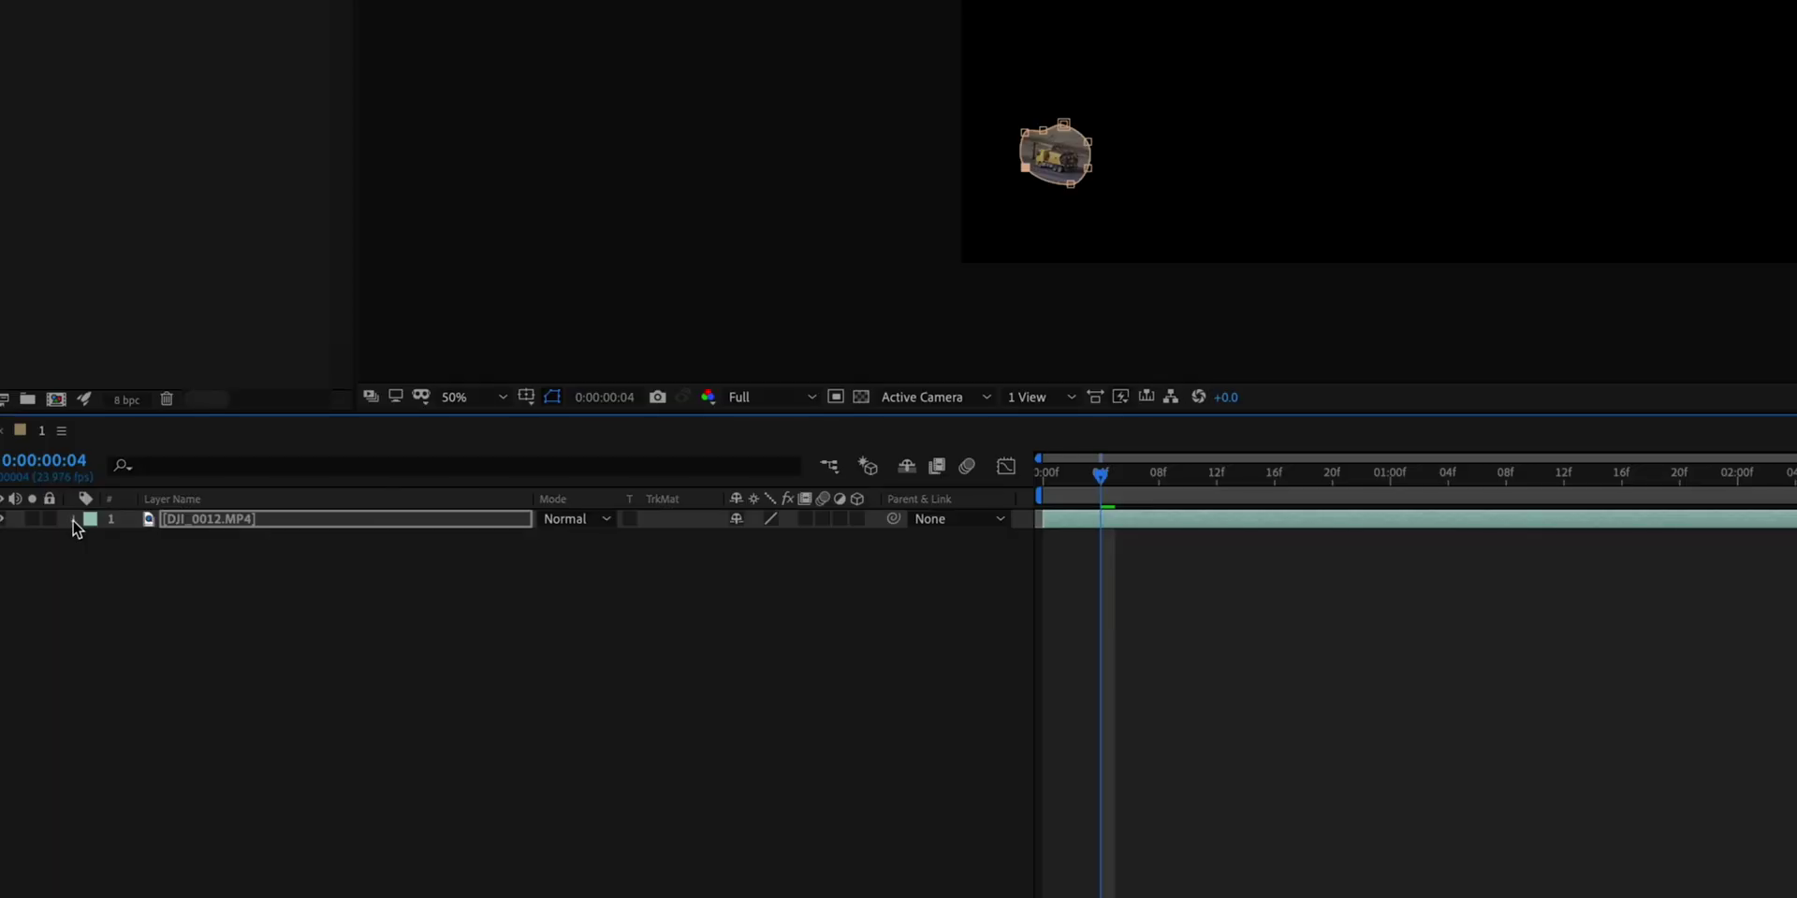
- Set the mode of Mask 1 on the DJI_0012.MP4 layer to Subtract
click(75, 519)
click(89, 541)
click(113, 558)
click(765, 558)
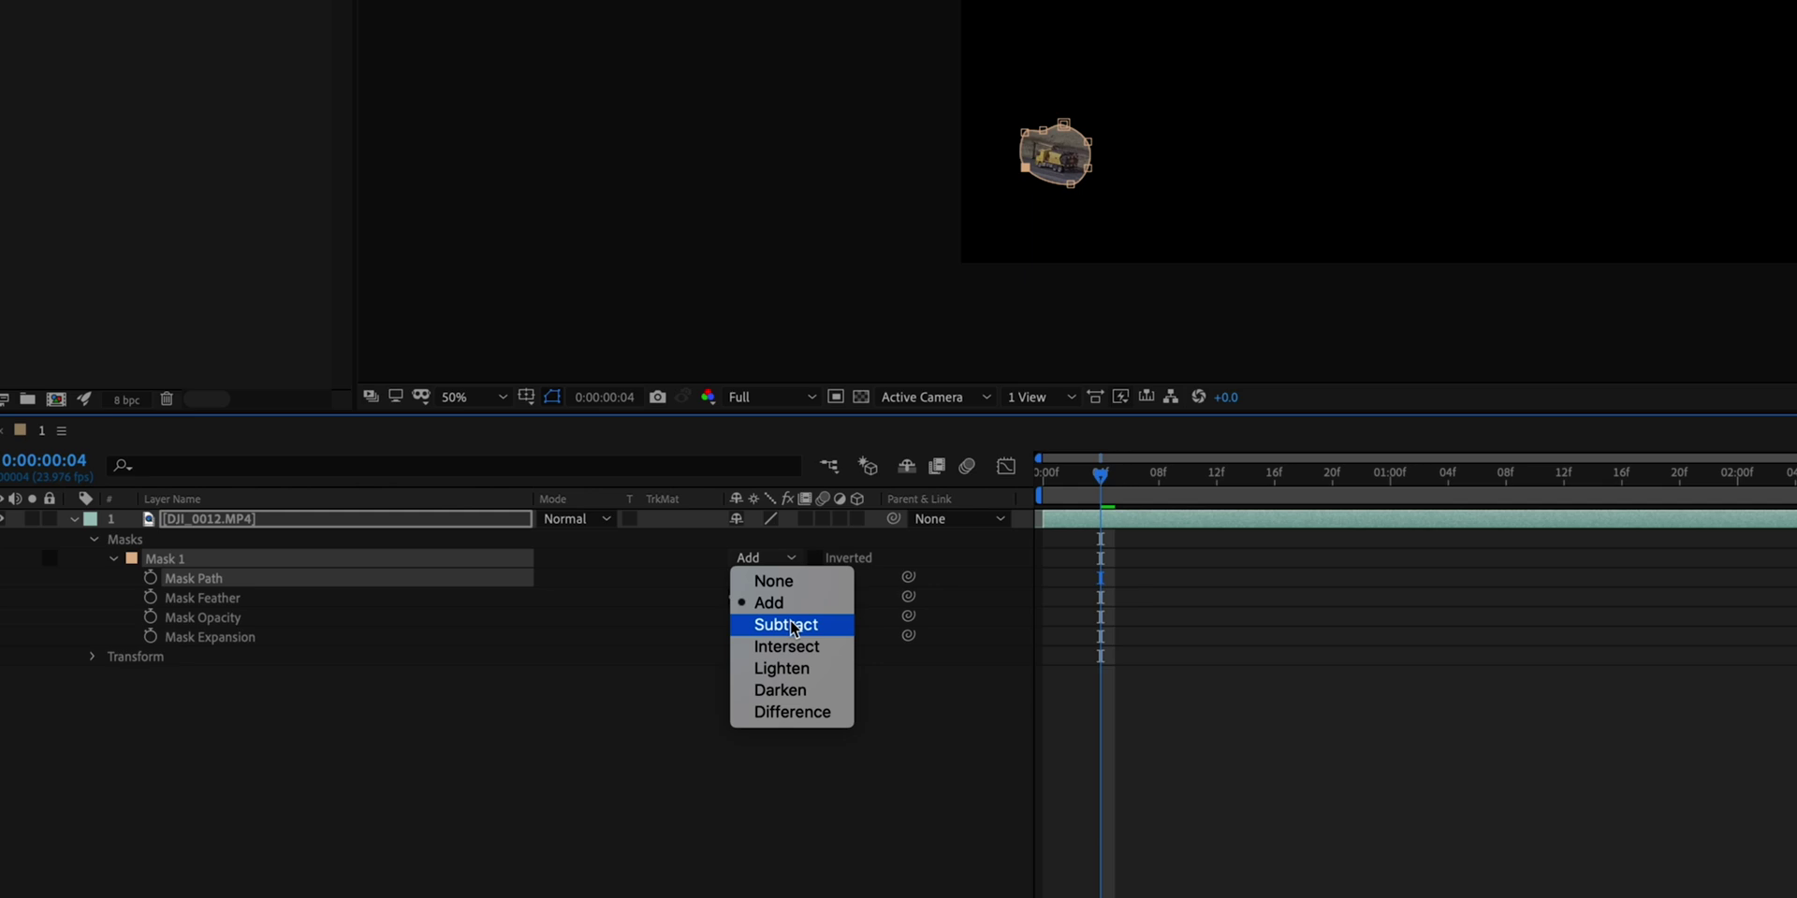
click(790, 625)
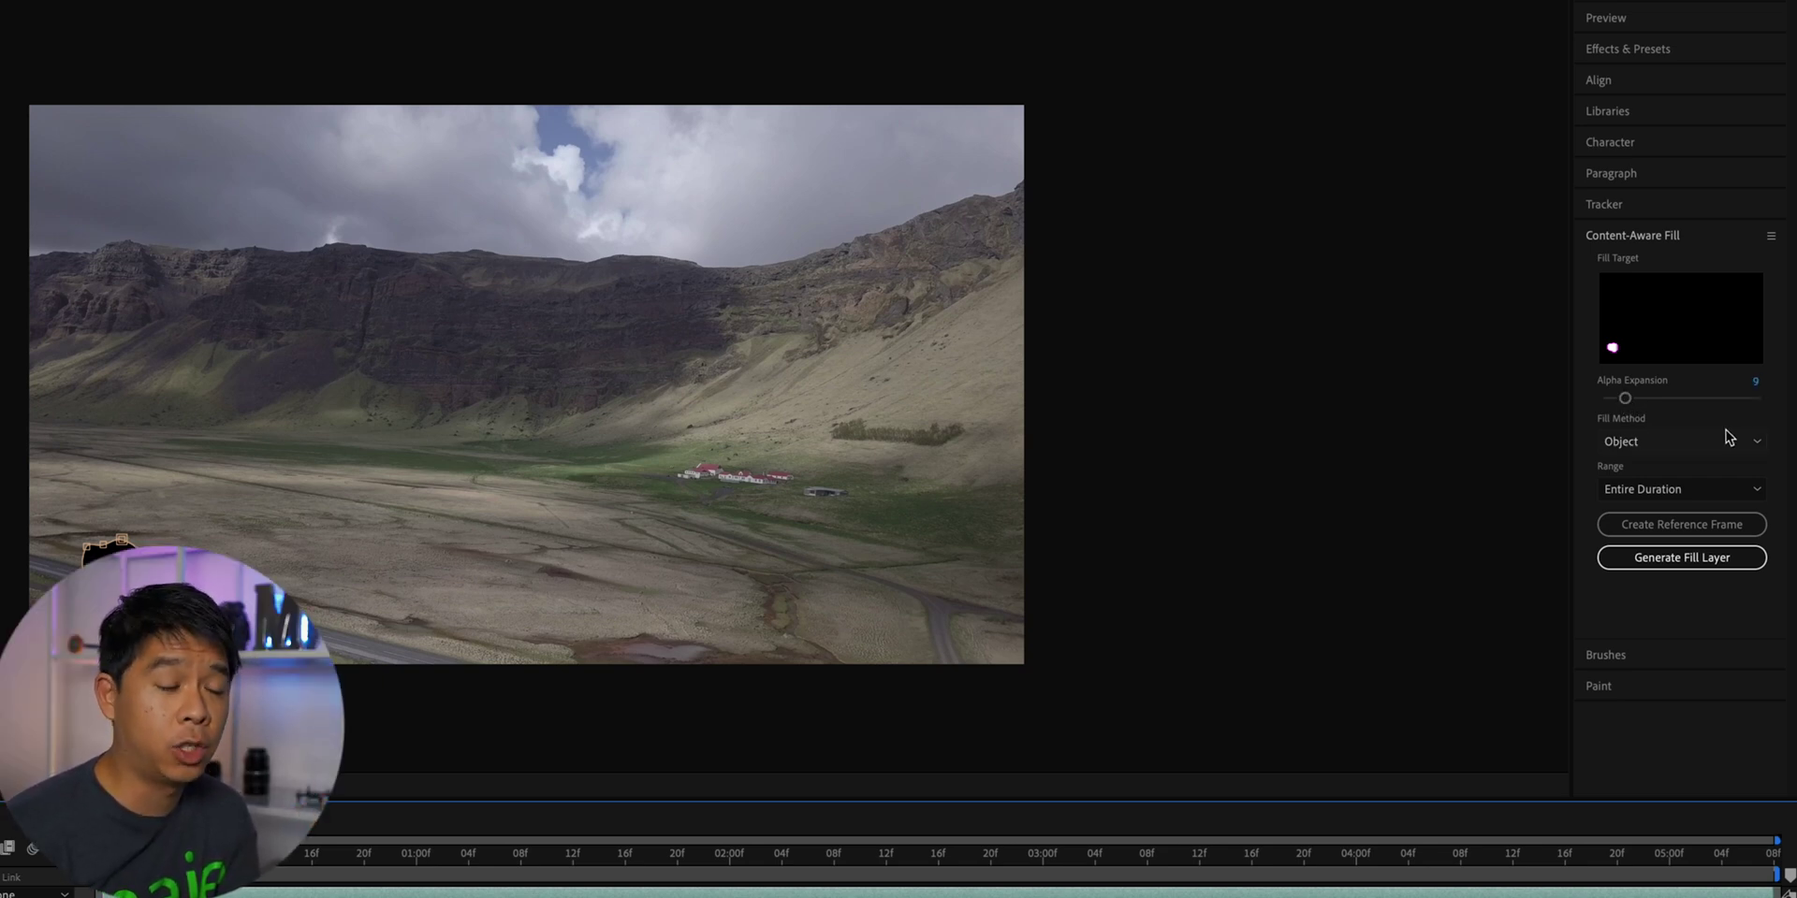
- Choose the Object fill method for Content-Aware Fill, try the Work Area range, and return the range to Entire Duration
click(1639, 447)
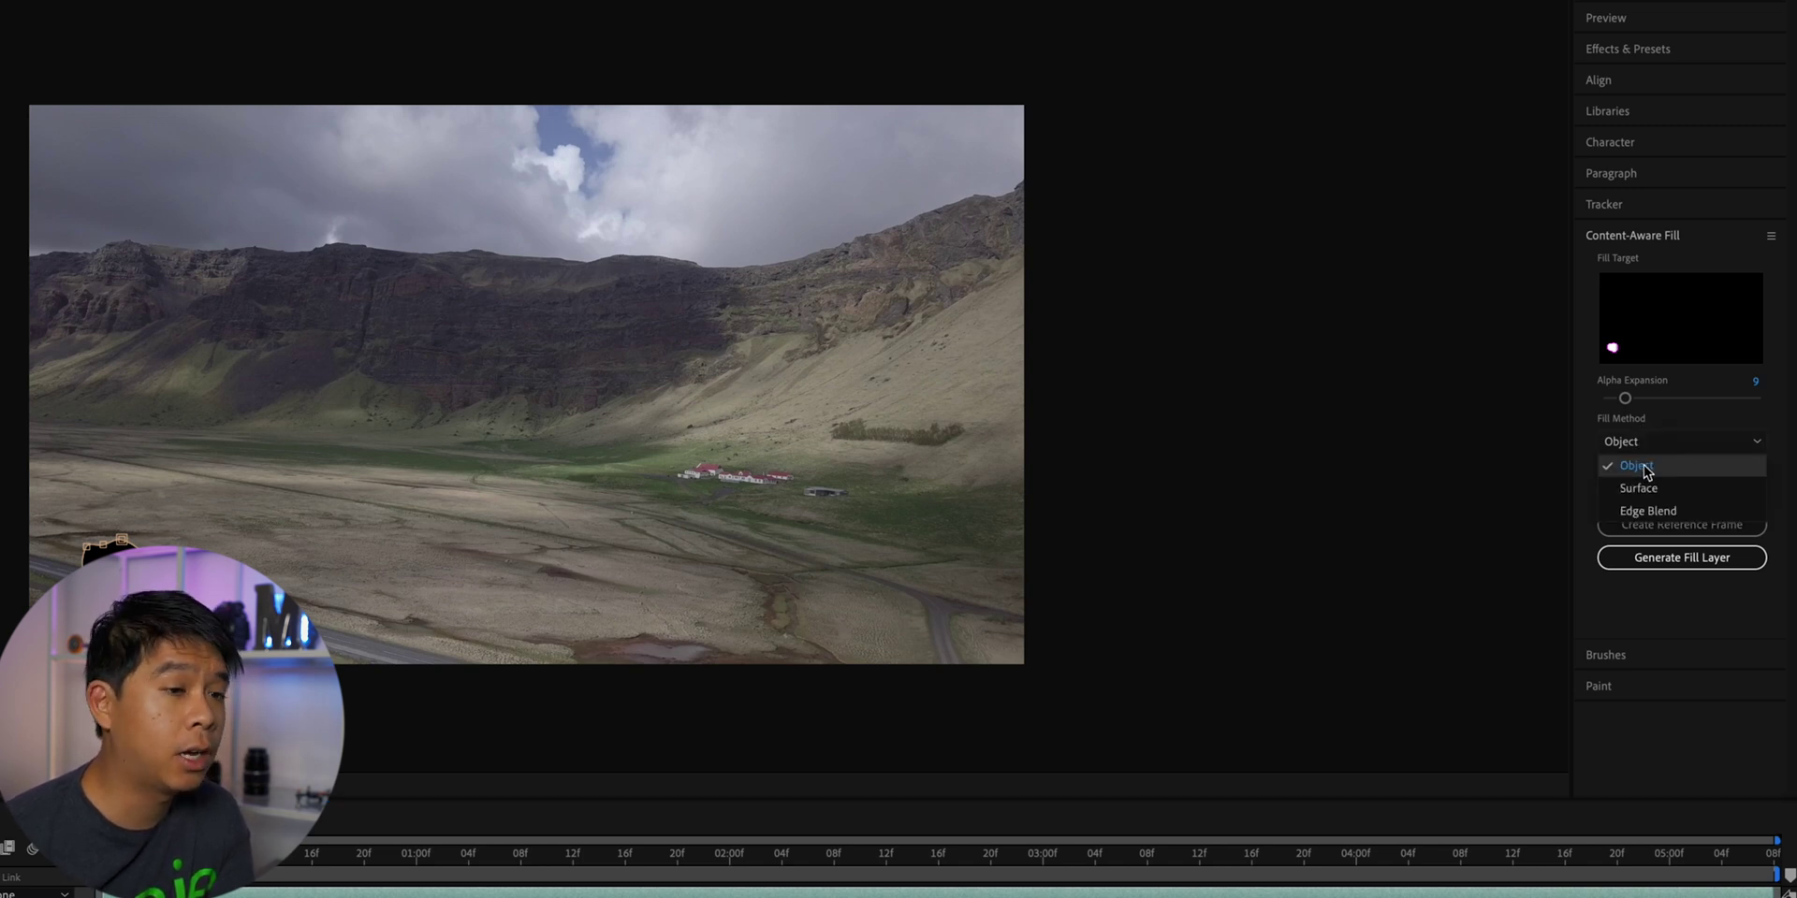
click(1644, 467)
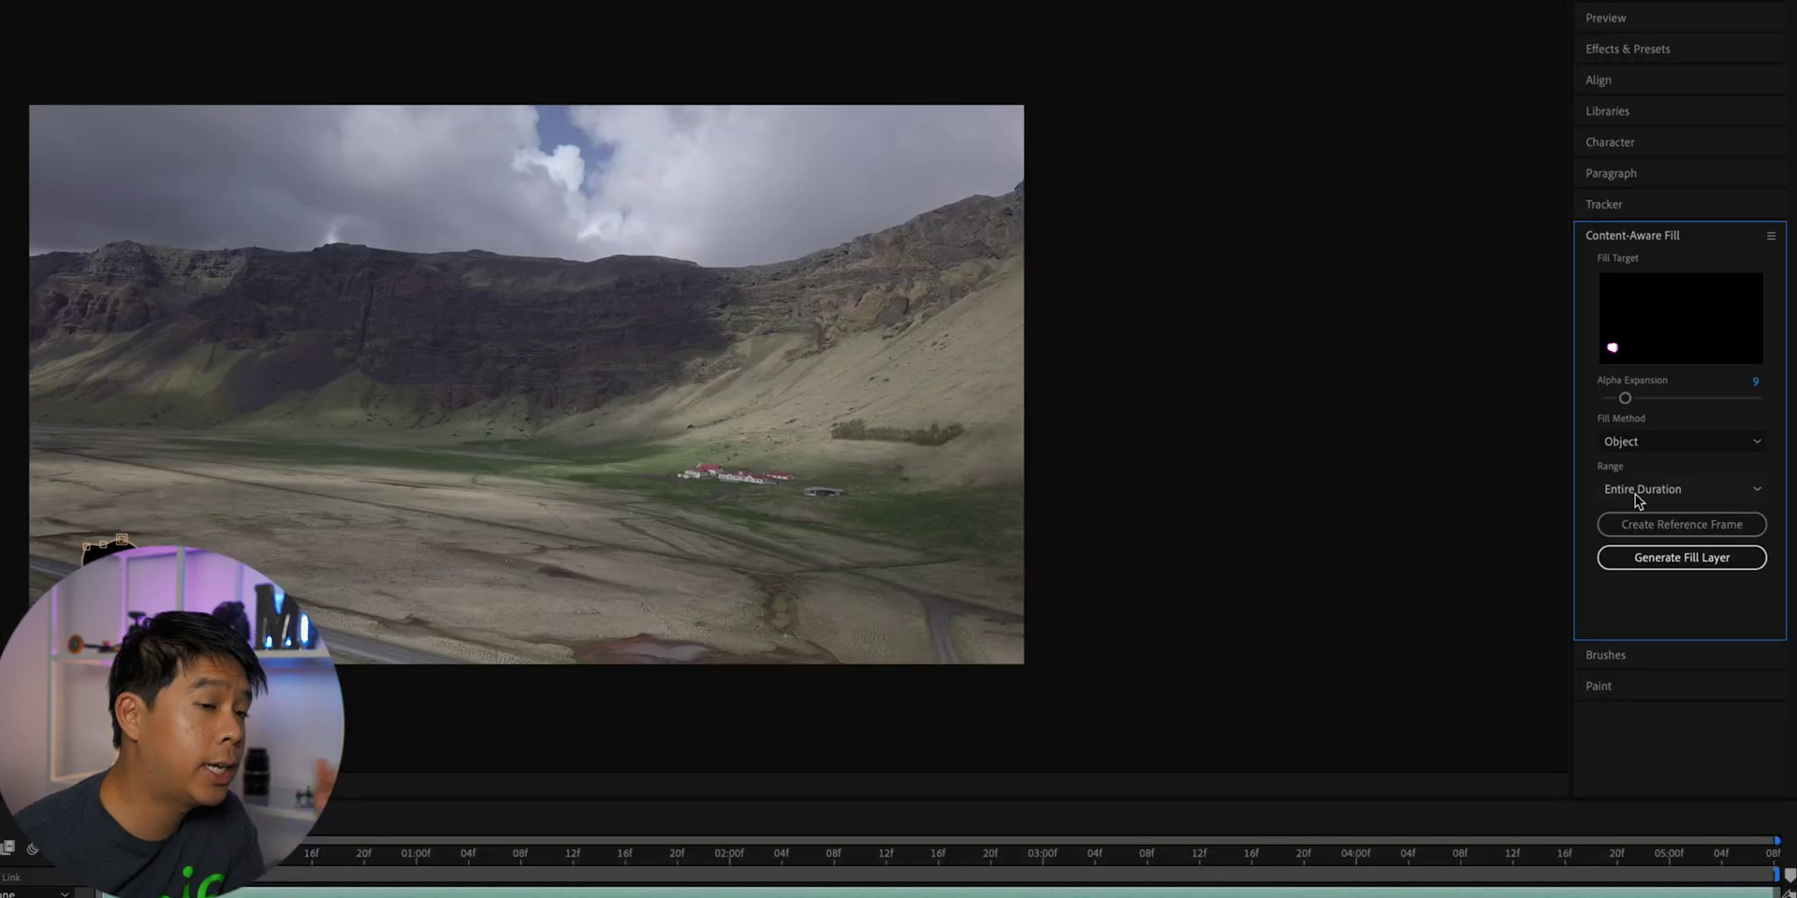
click(1684, 390)
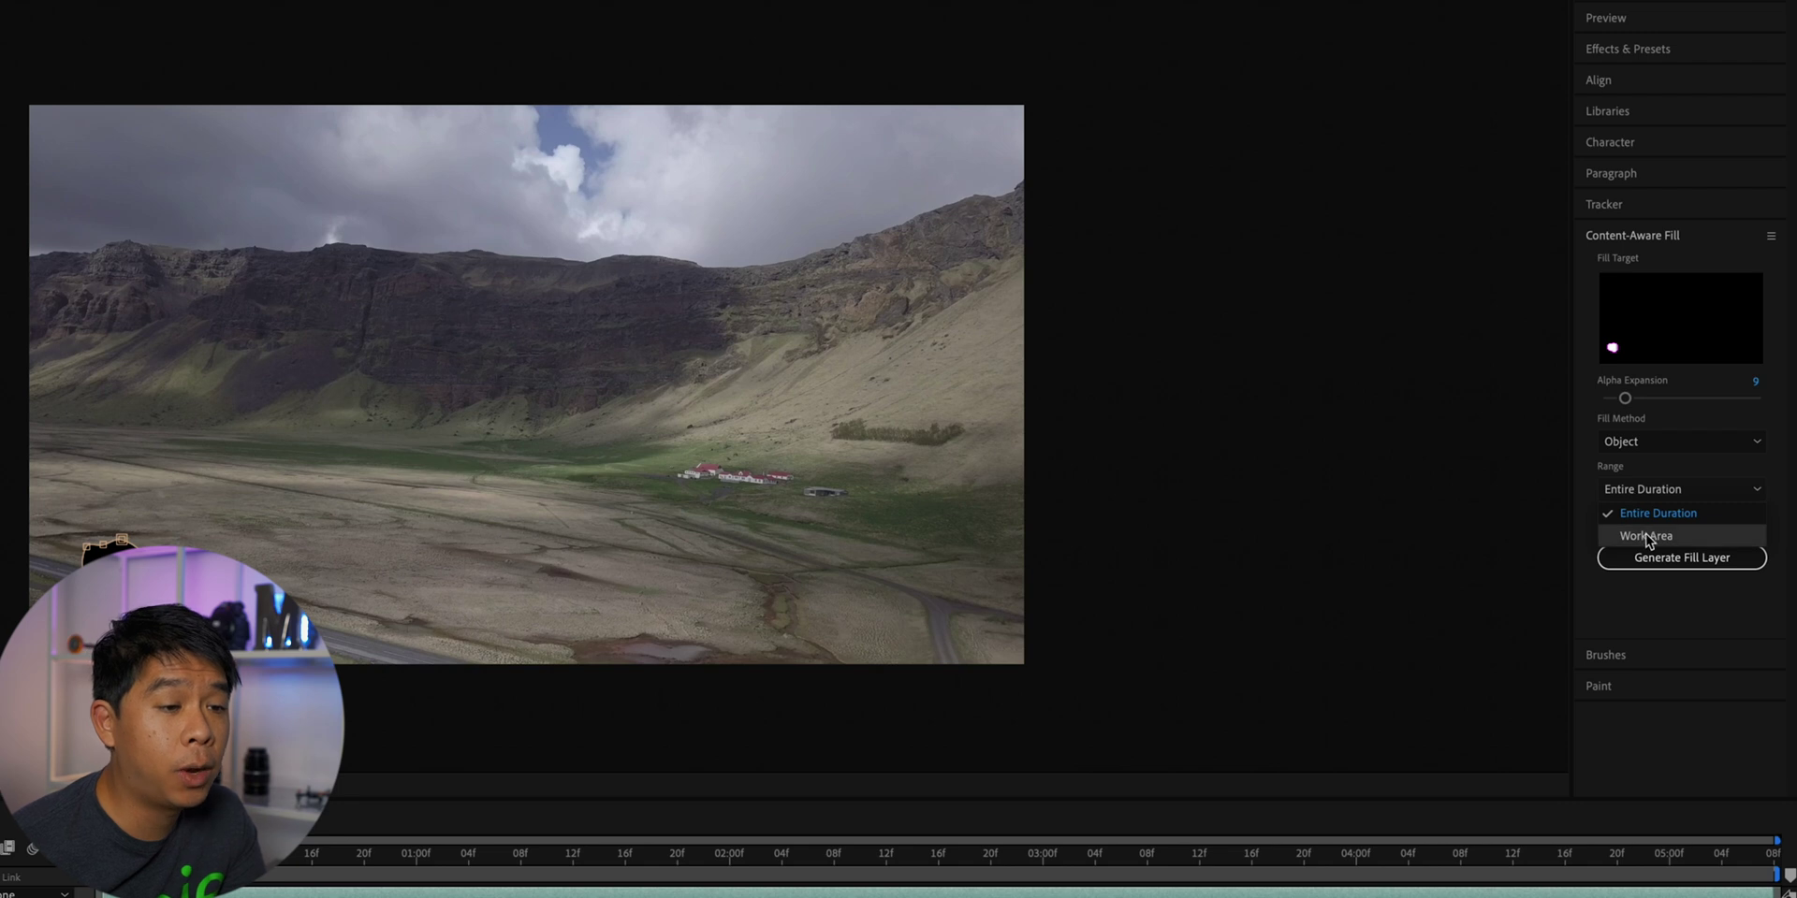
click(1645, 537)
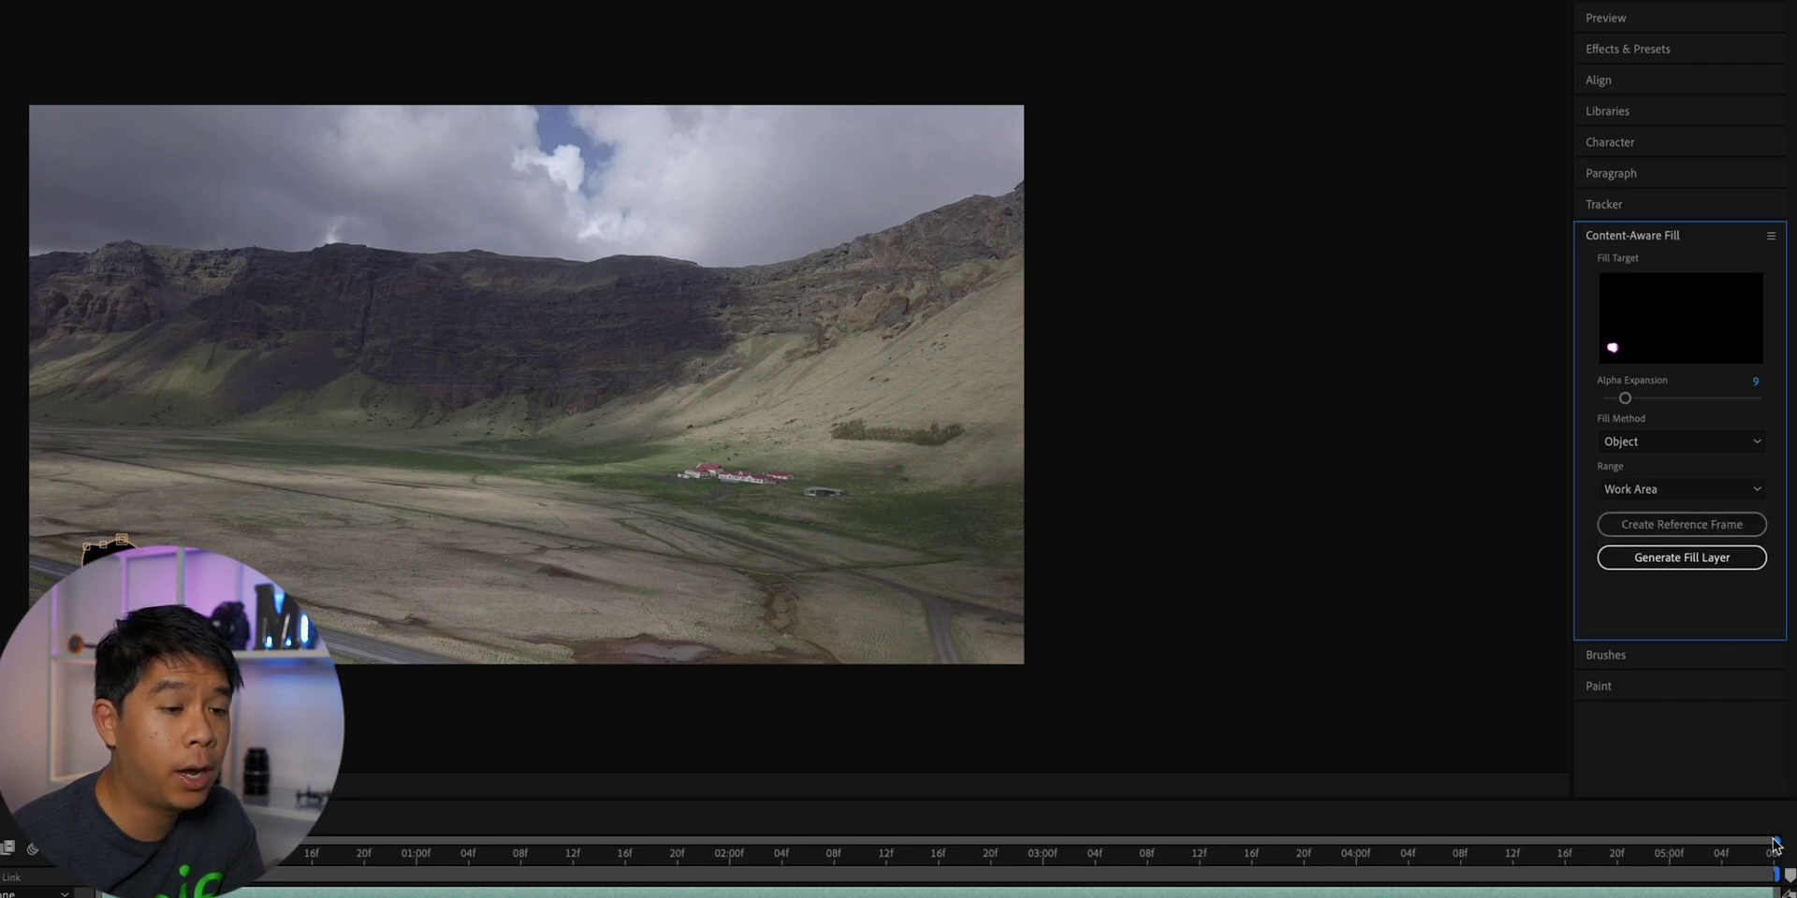
click(1776, 874)
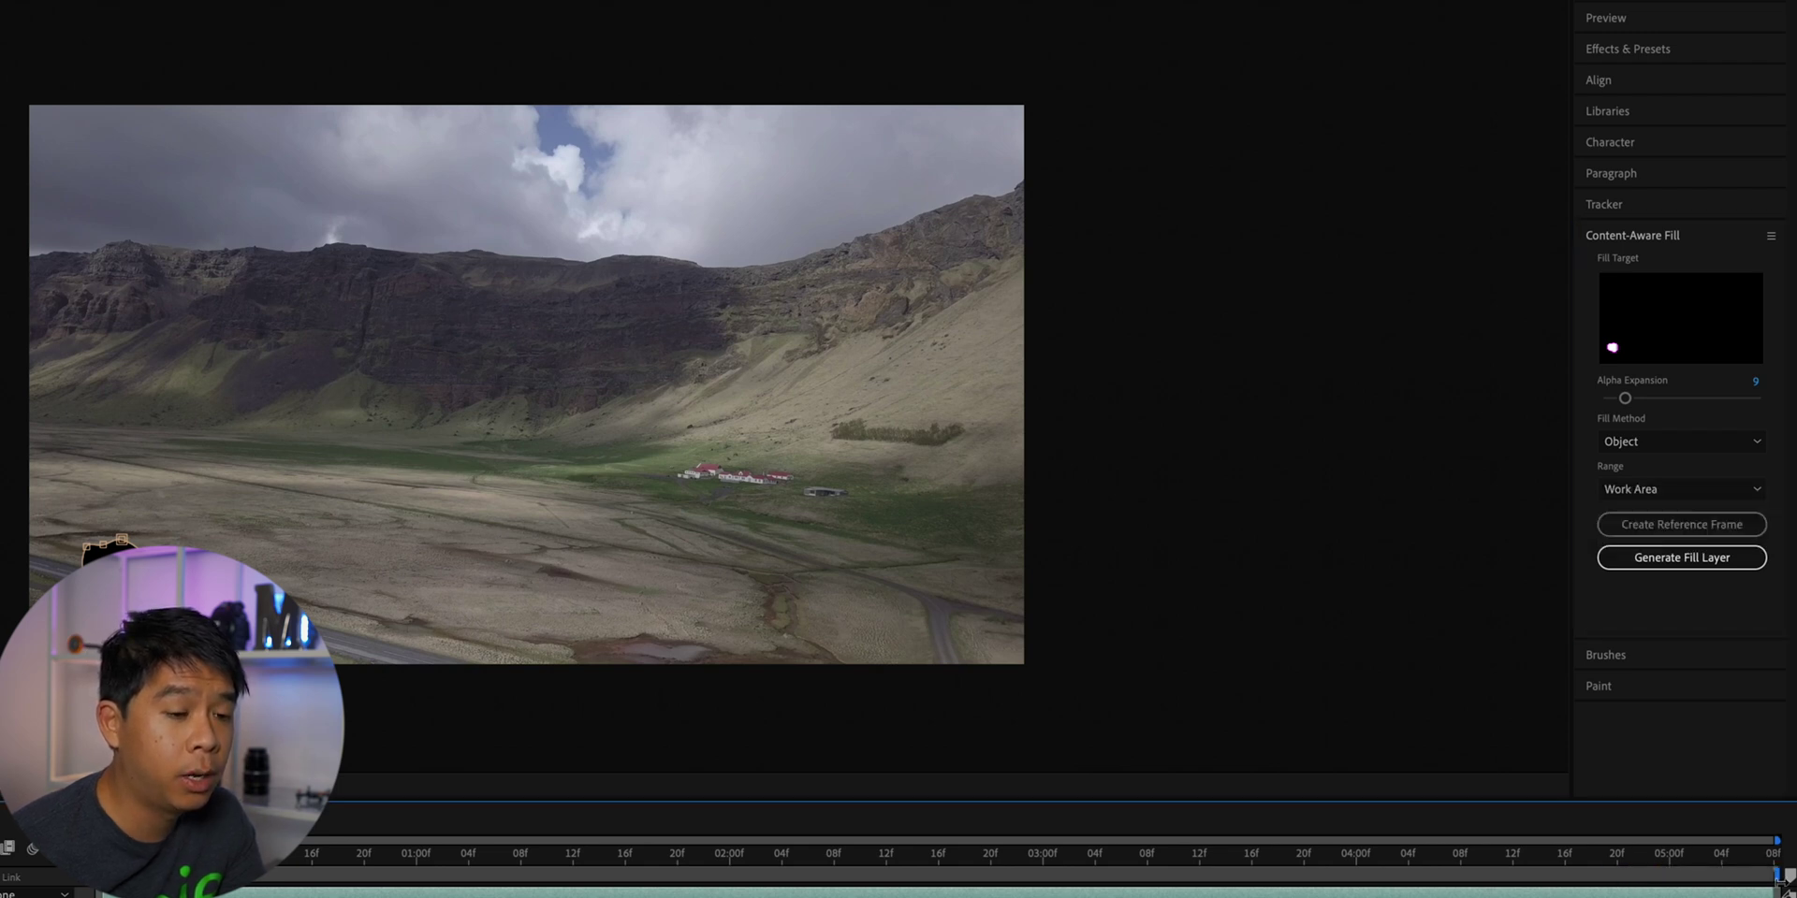
click(1647, 489)
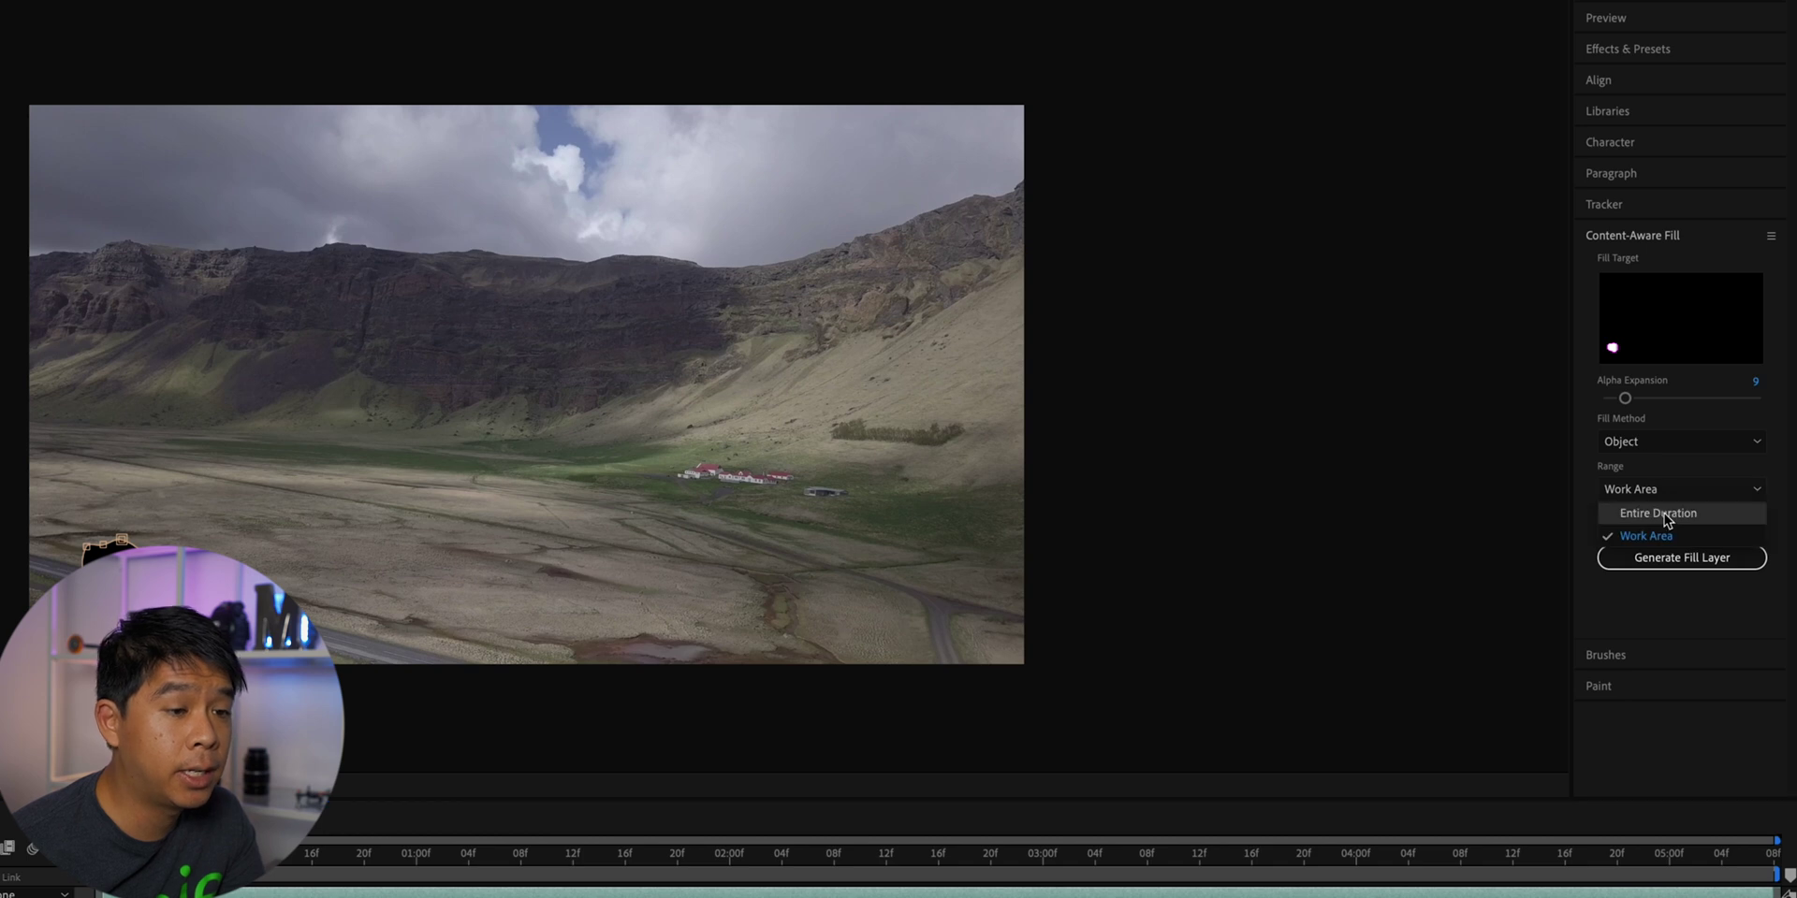
click(1649, 515)
- Start keyframing the Mask 1 path at the first frame and set the mask mode to None
drag(1759, 853, 807, 853)
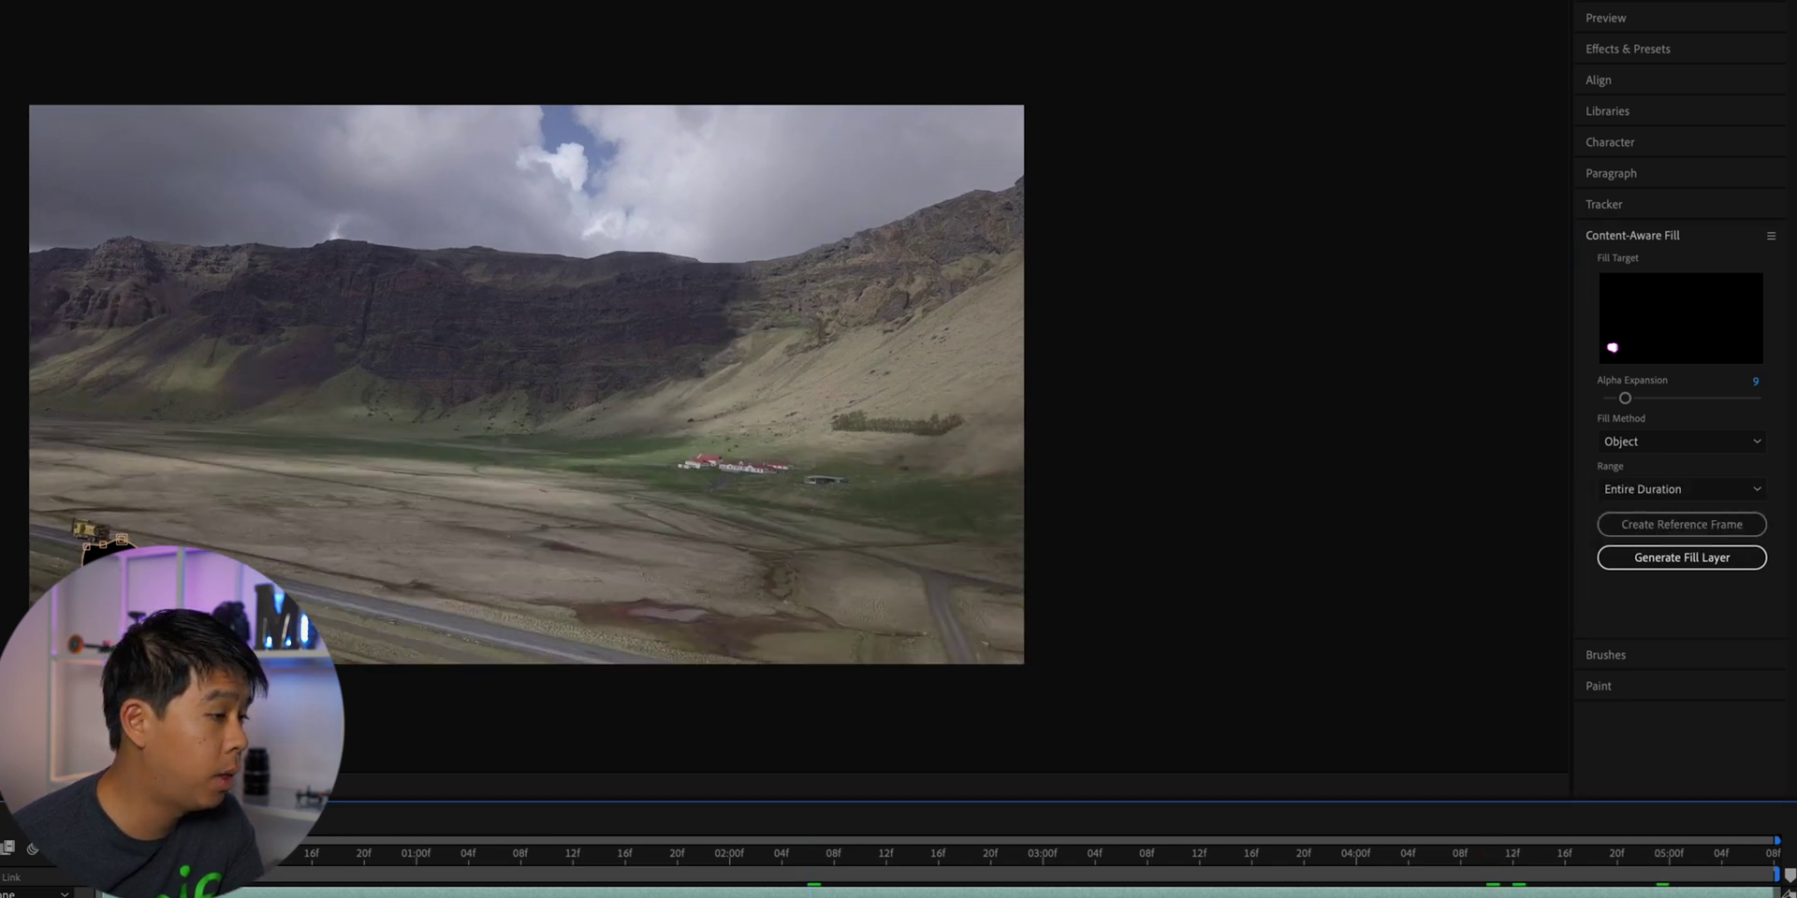
key(space)
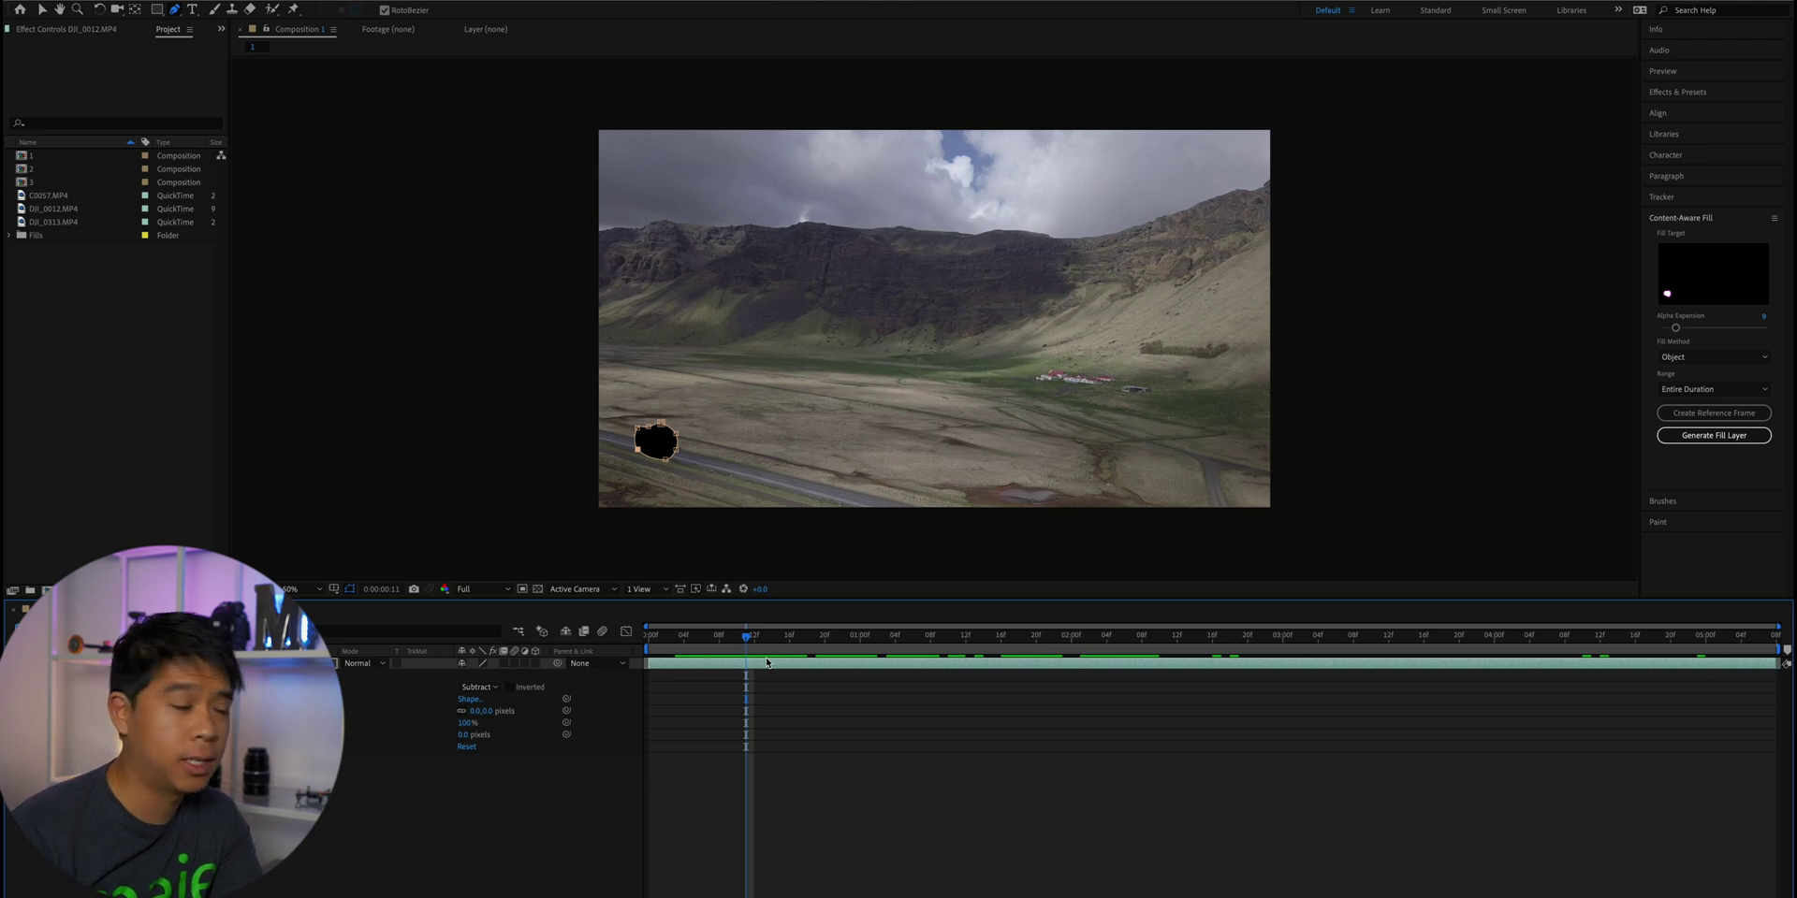
click(655, 633)
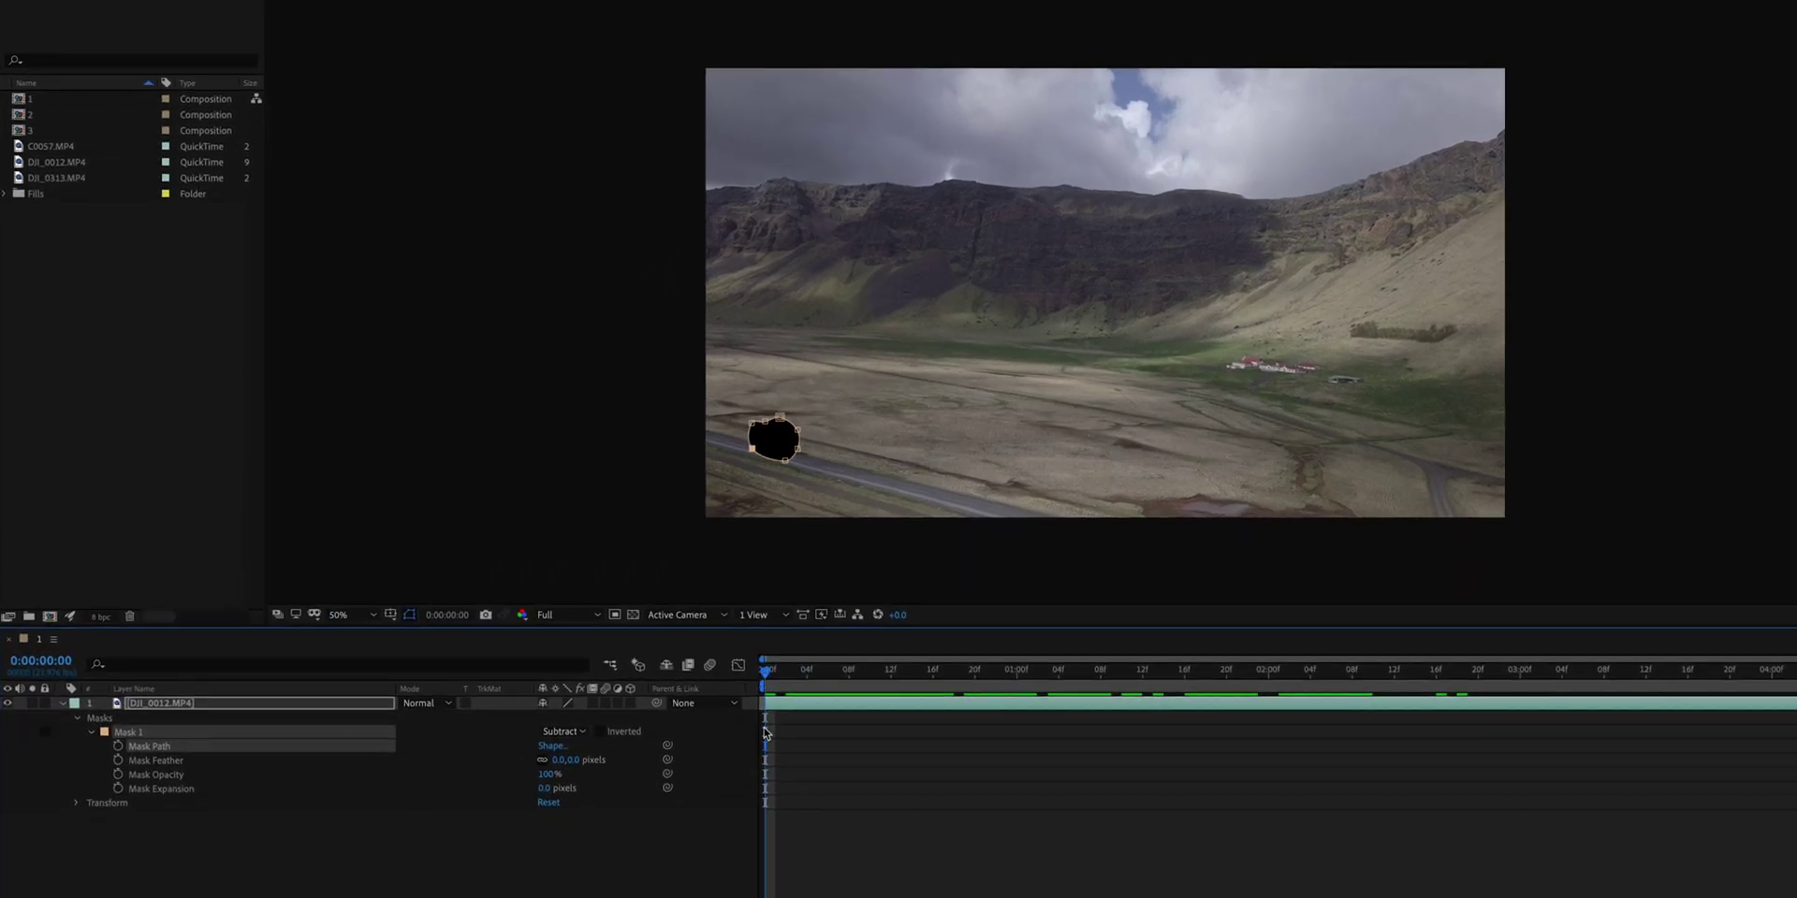
click(124, 770)
click(604, 752)
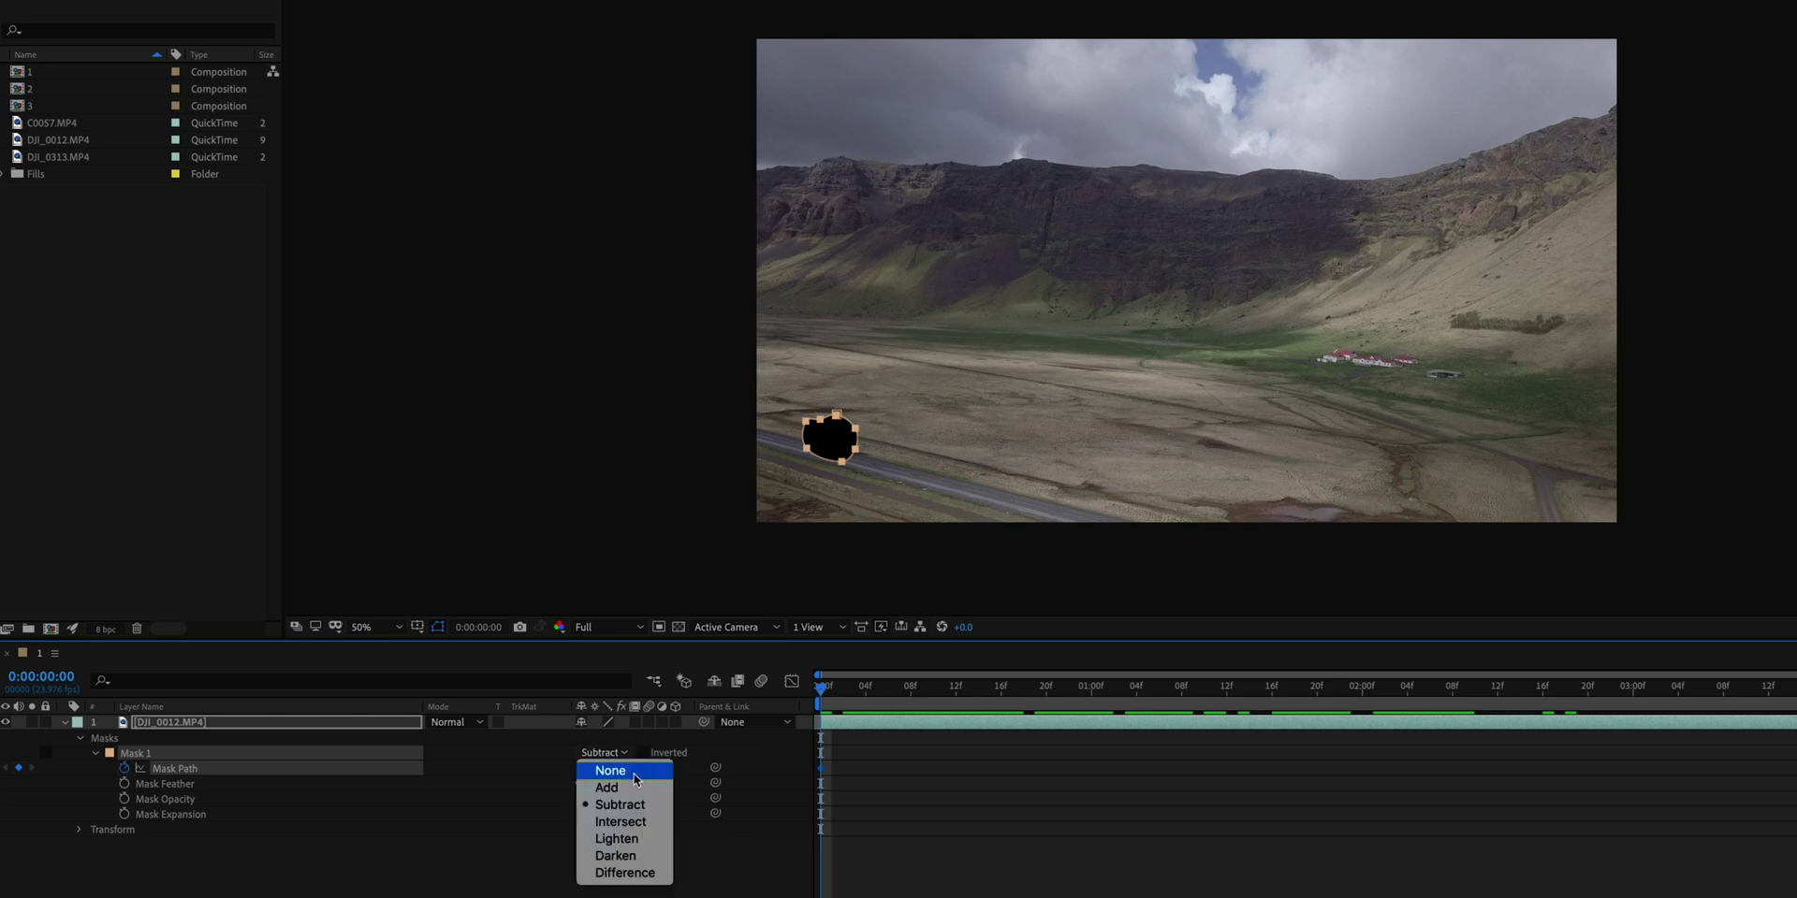
click(634, 773)
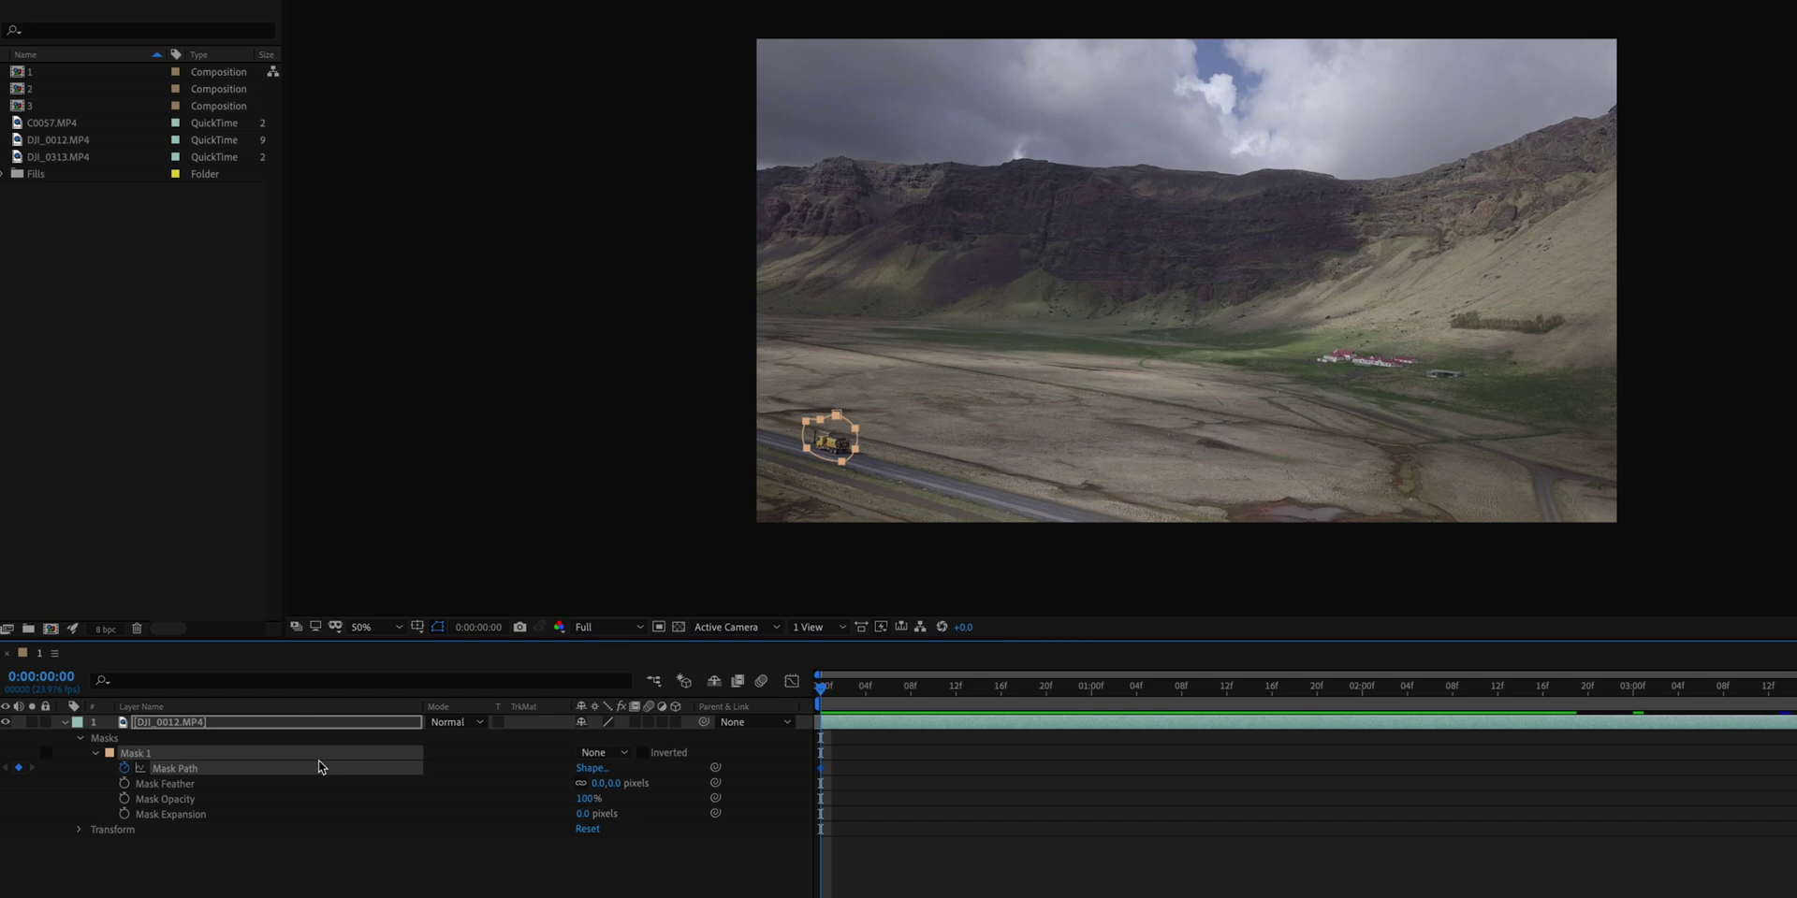
- Move the mask onto the truck at 0:00:01:00 and again at 0:00:01:21 to keyframe its path
drag(828, 690, 1092, 692)
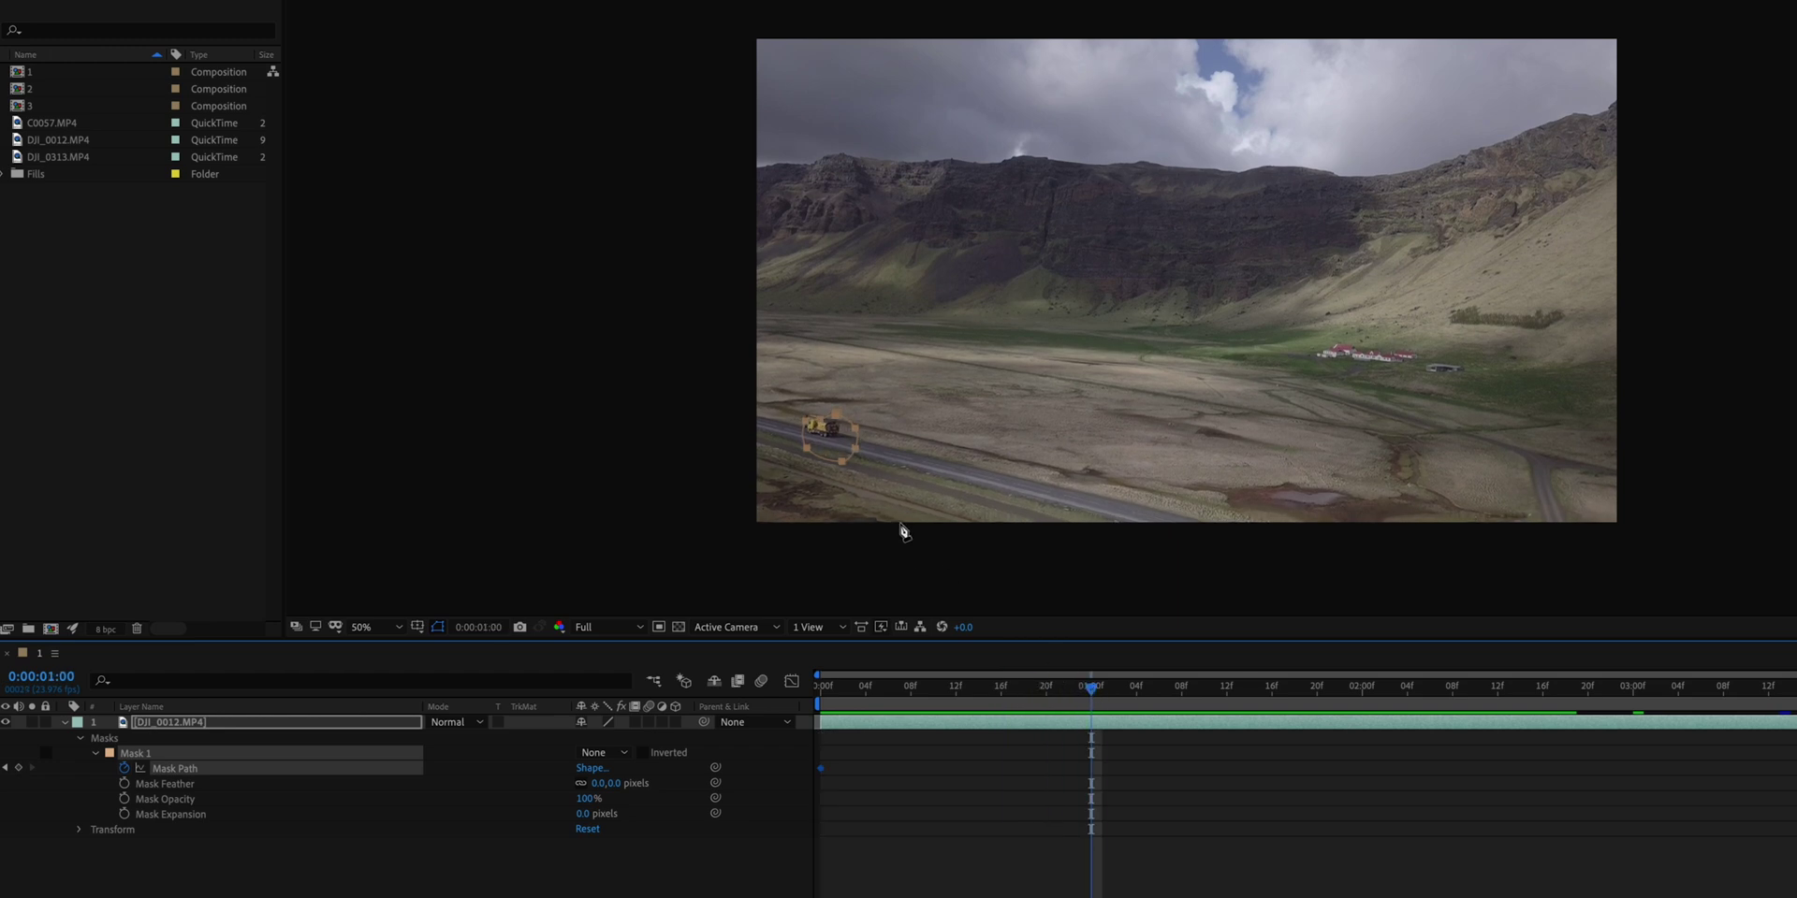
click(833, 469)
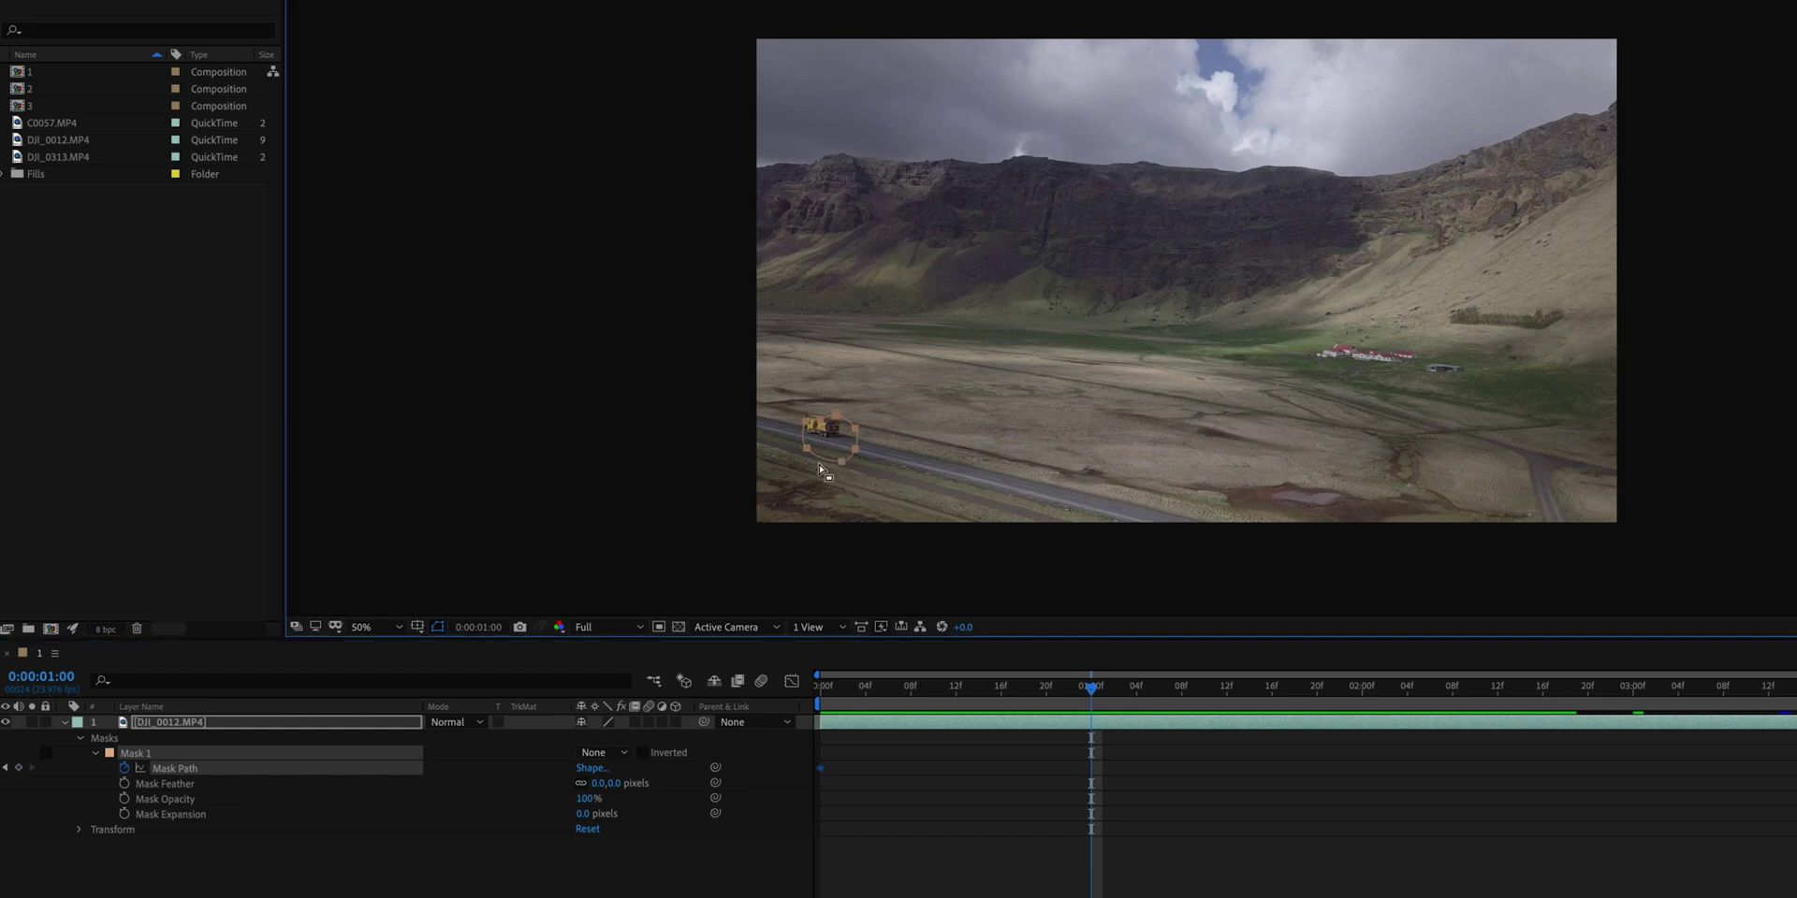
drag(820, 459, 816, 447)
drag(1091, 711, 1331, 716)
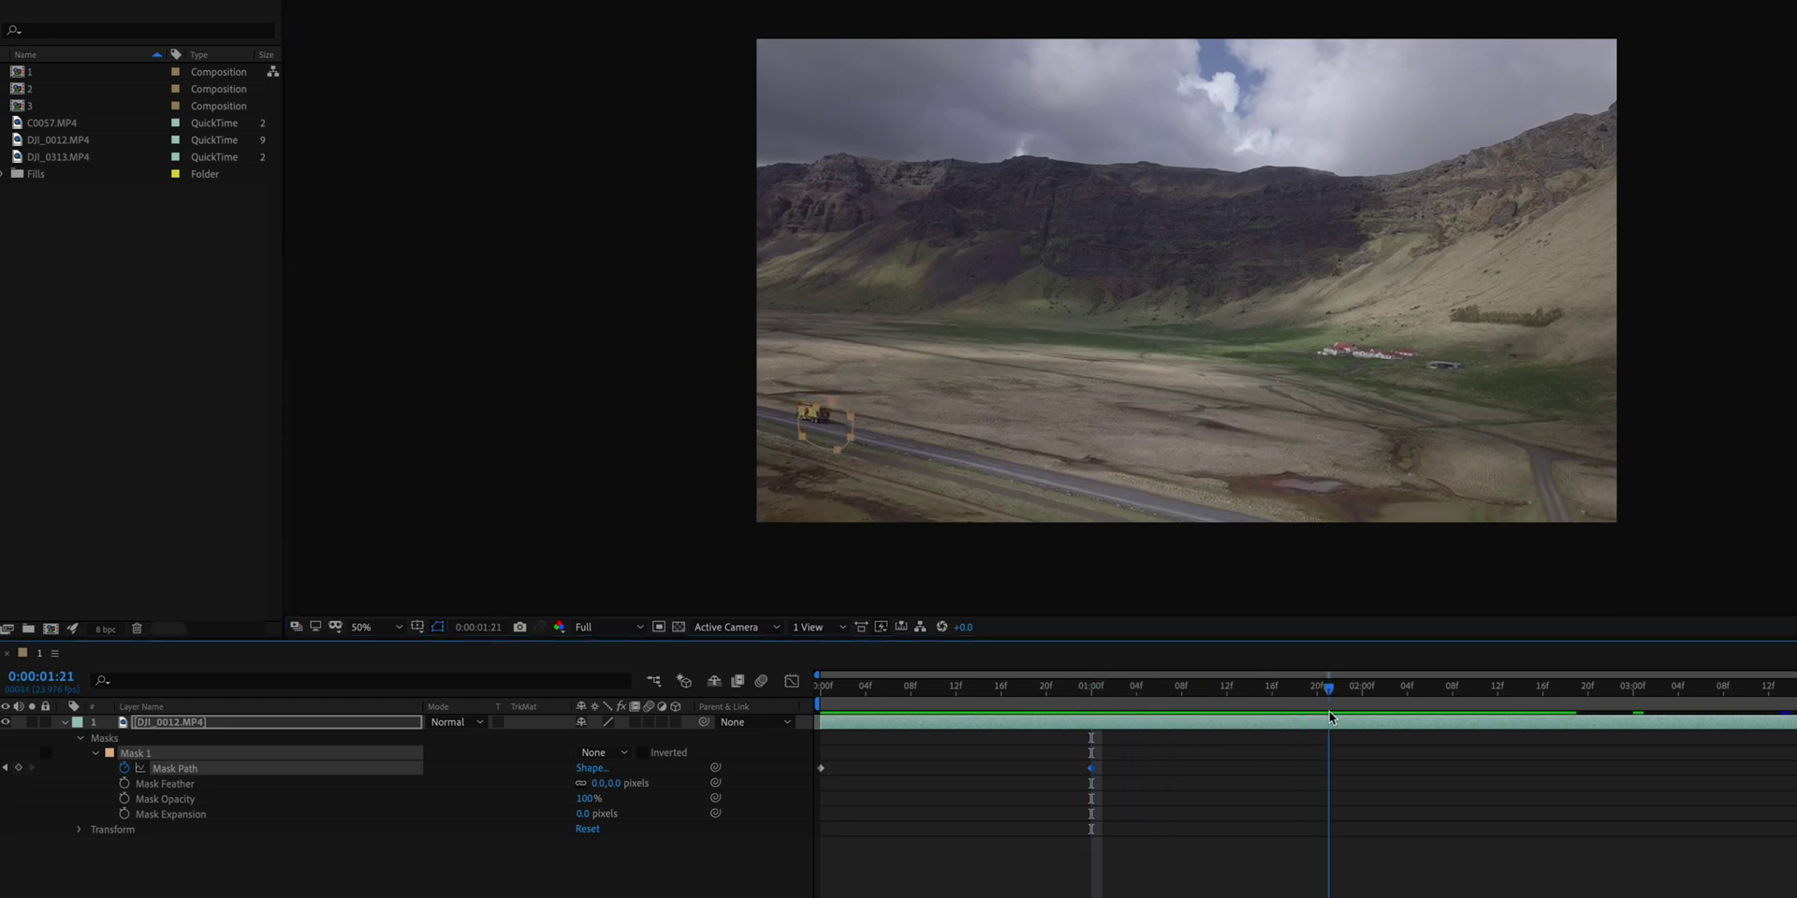
drag(819, 452, 811, 442)
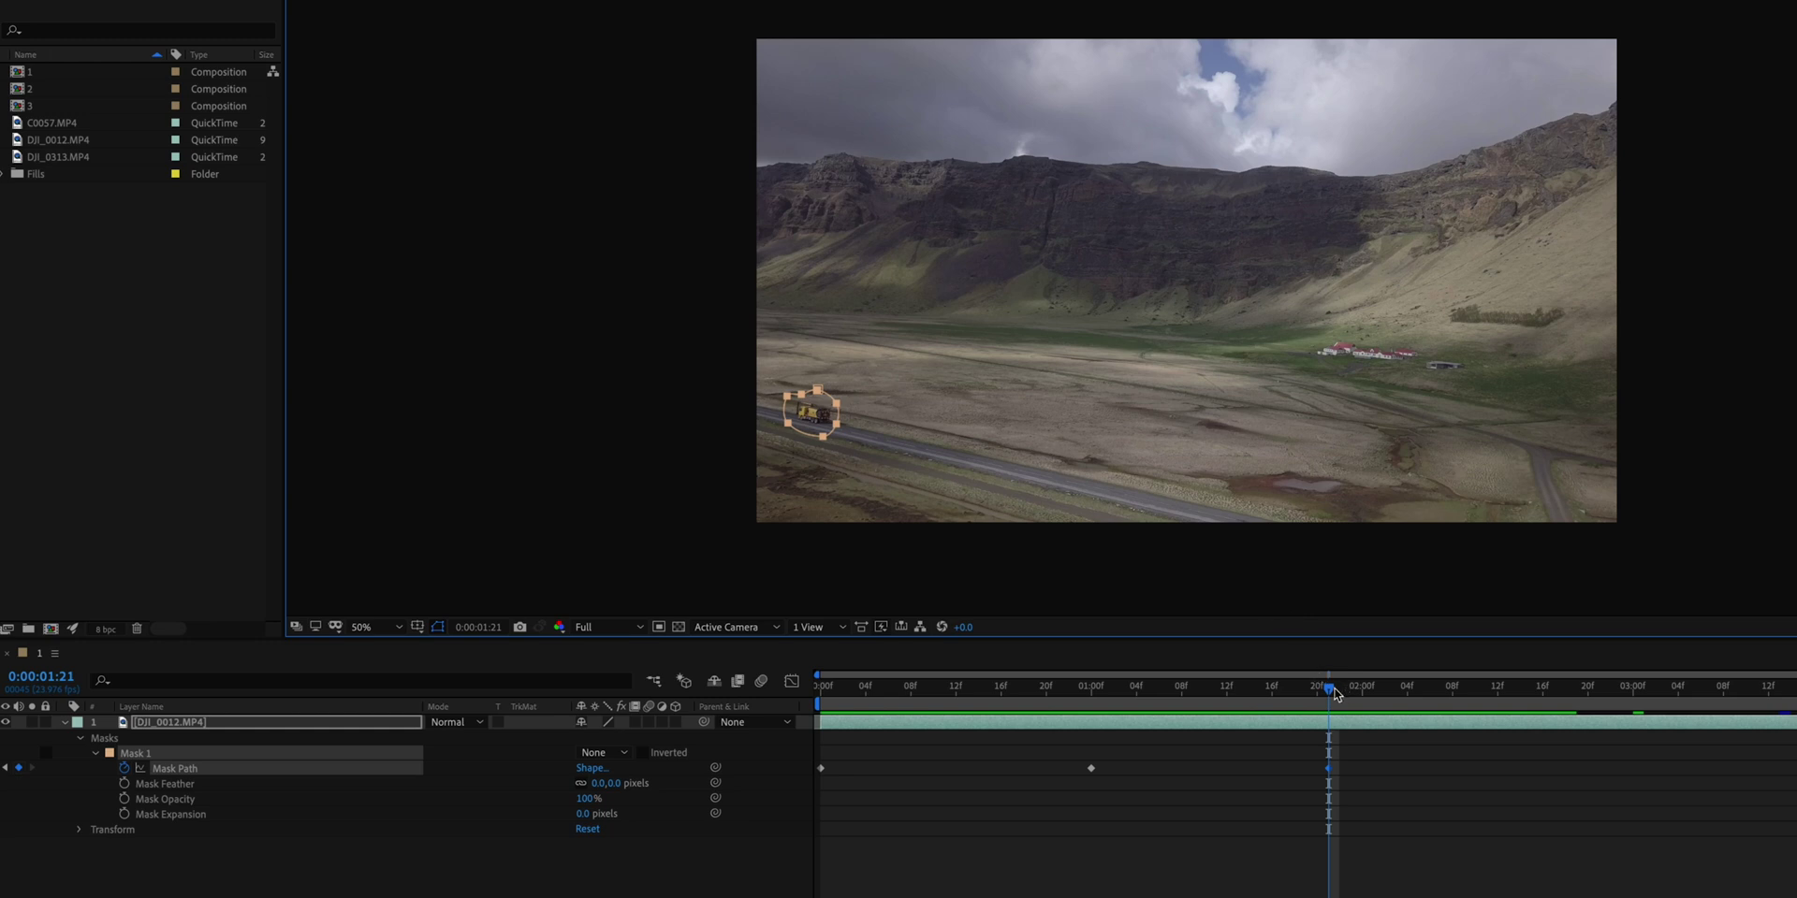
- Reposition the mask over the truck at 0:00:03:06, 0:00:04:14 and 0:00:05:07 to complete the path keyframes
drag(1338, 694, 1701, 717)
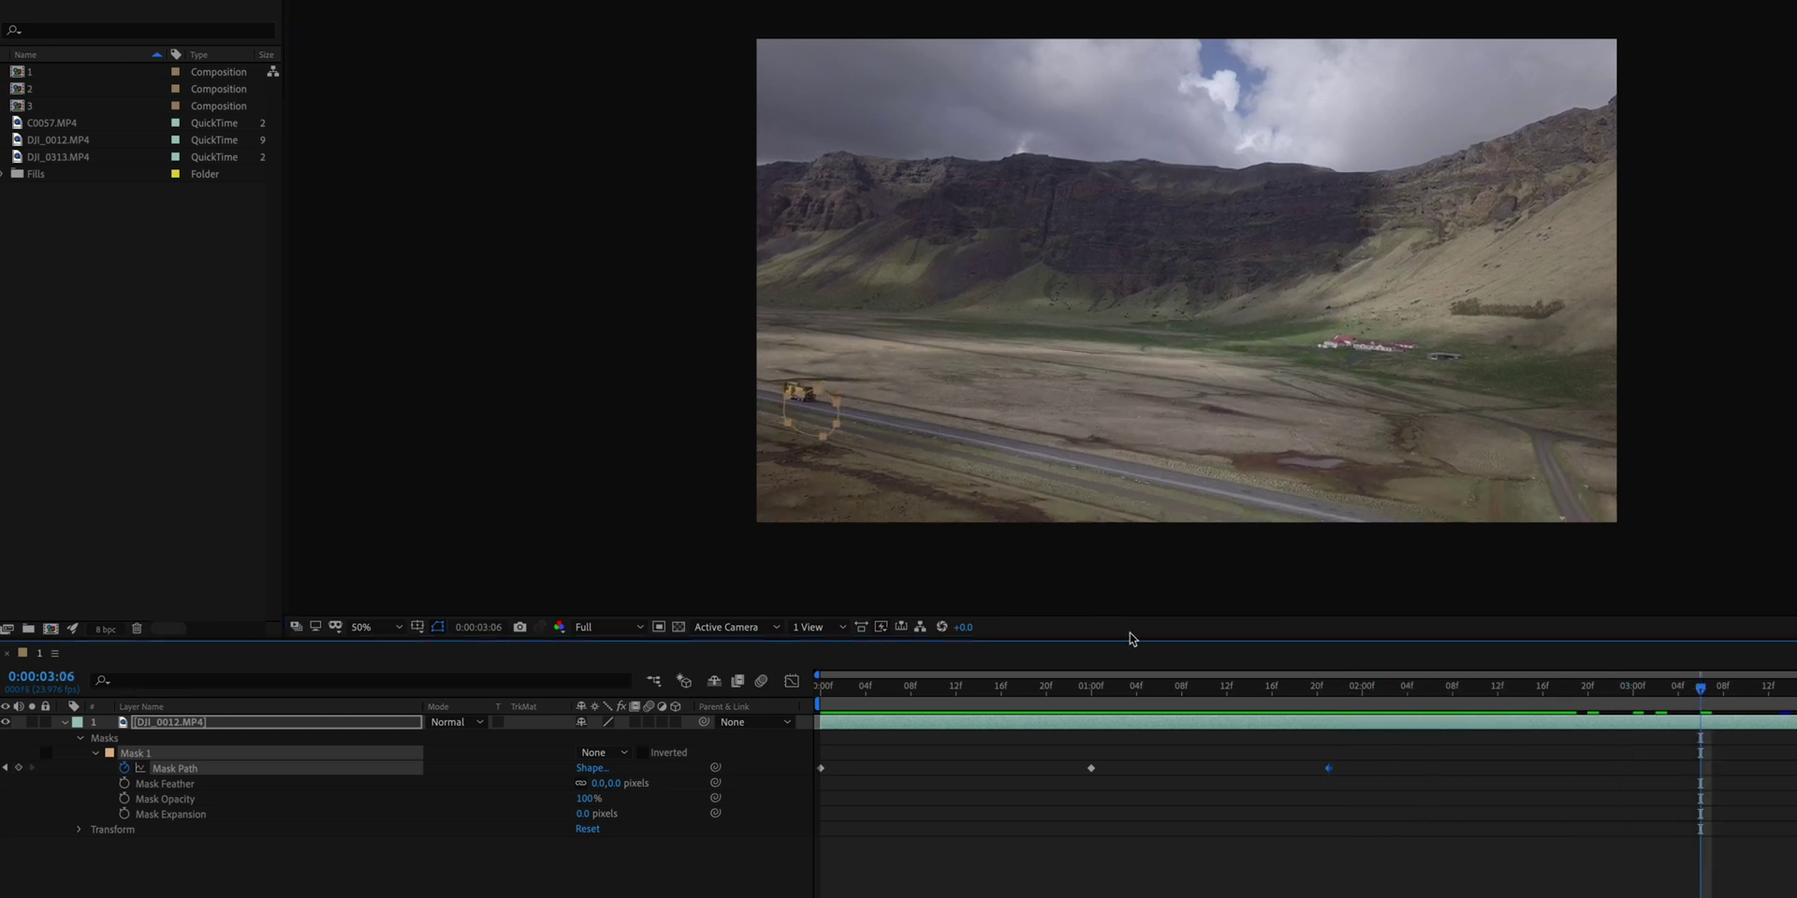
drag(814, 448, 806, 426)
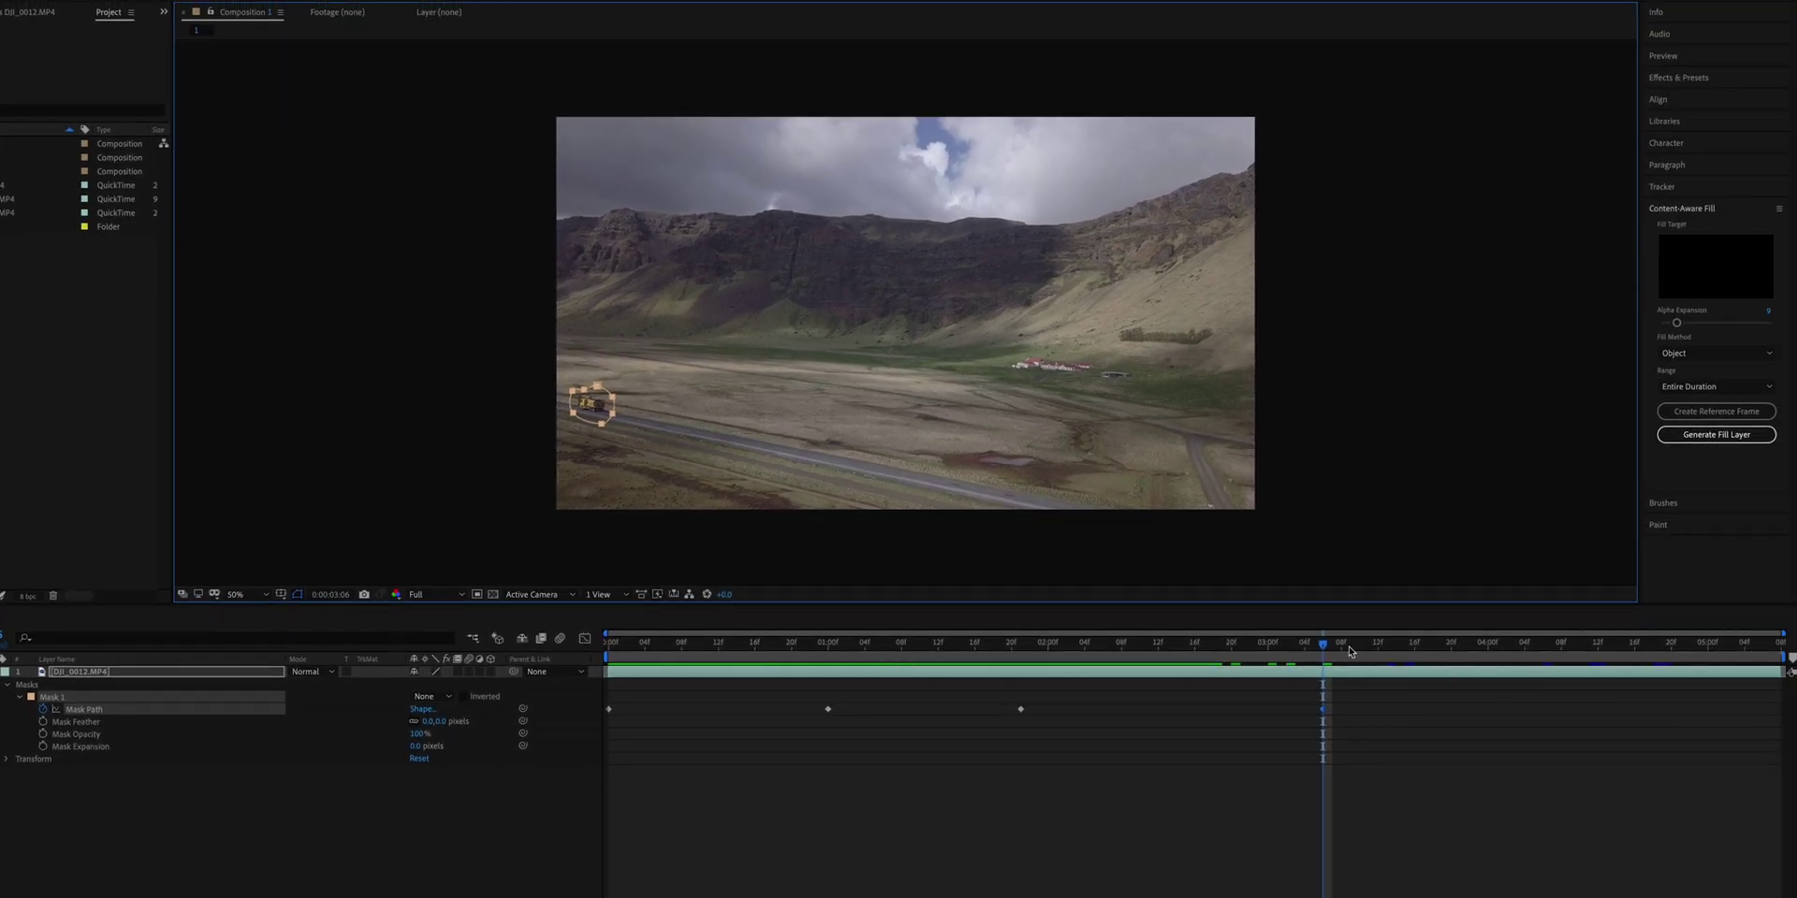
key(space)
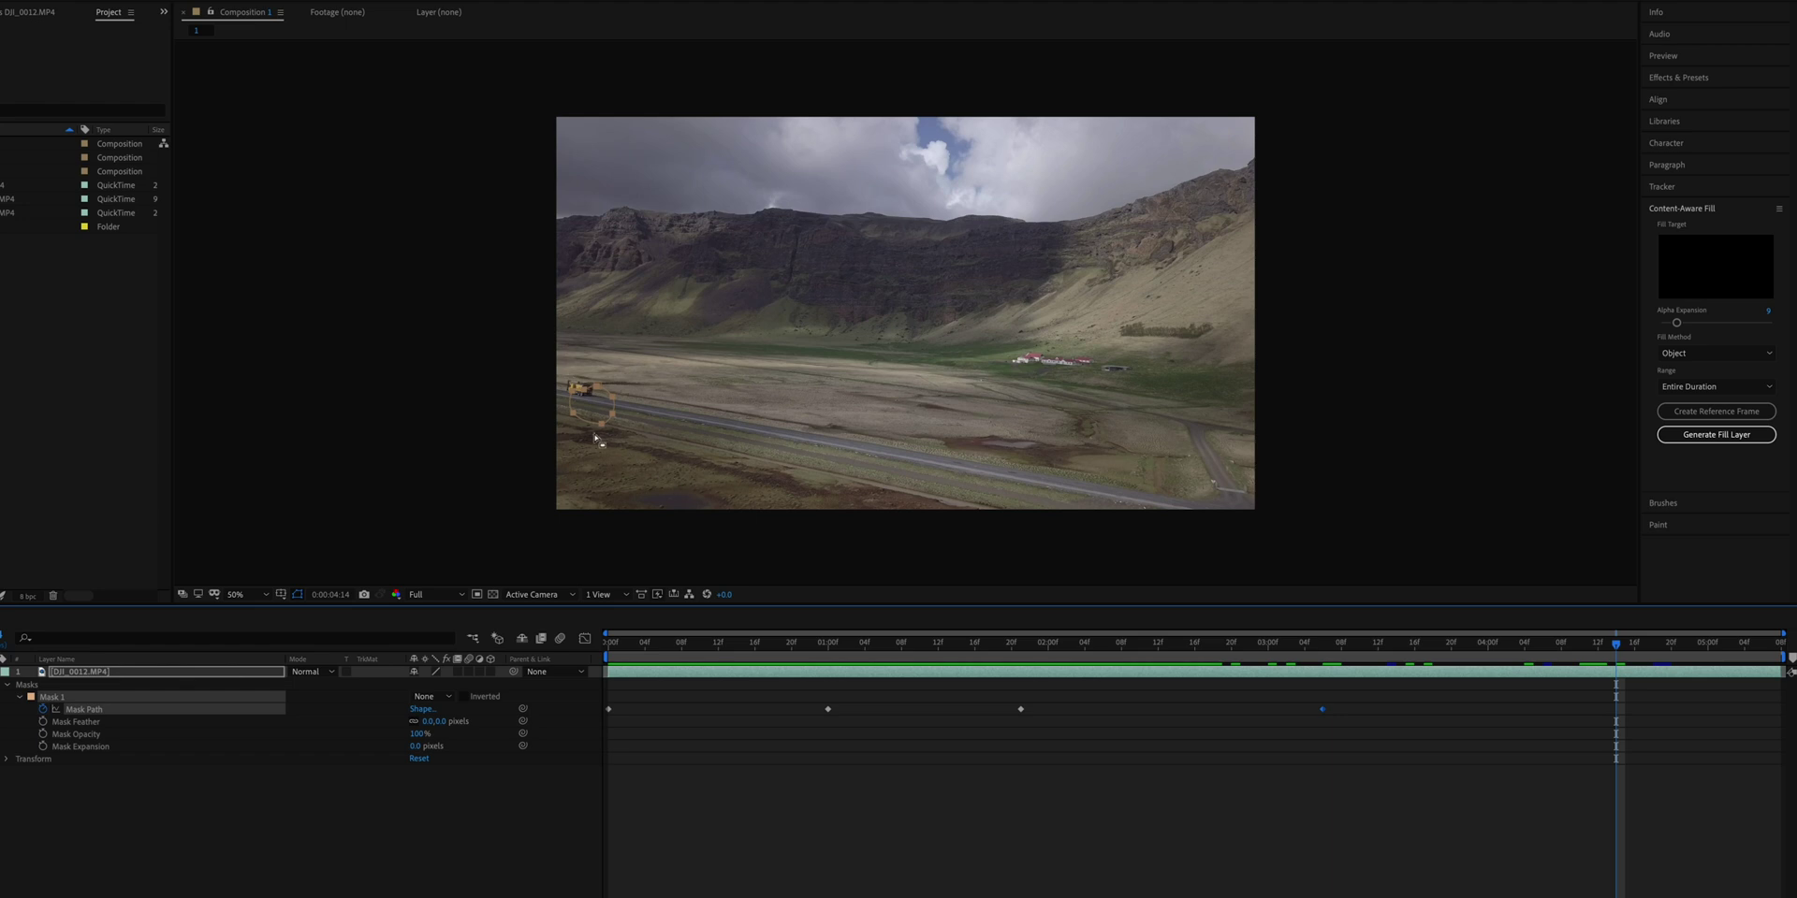
drag(591, 429, 580, 412)
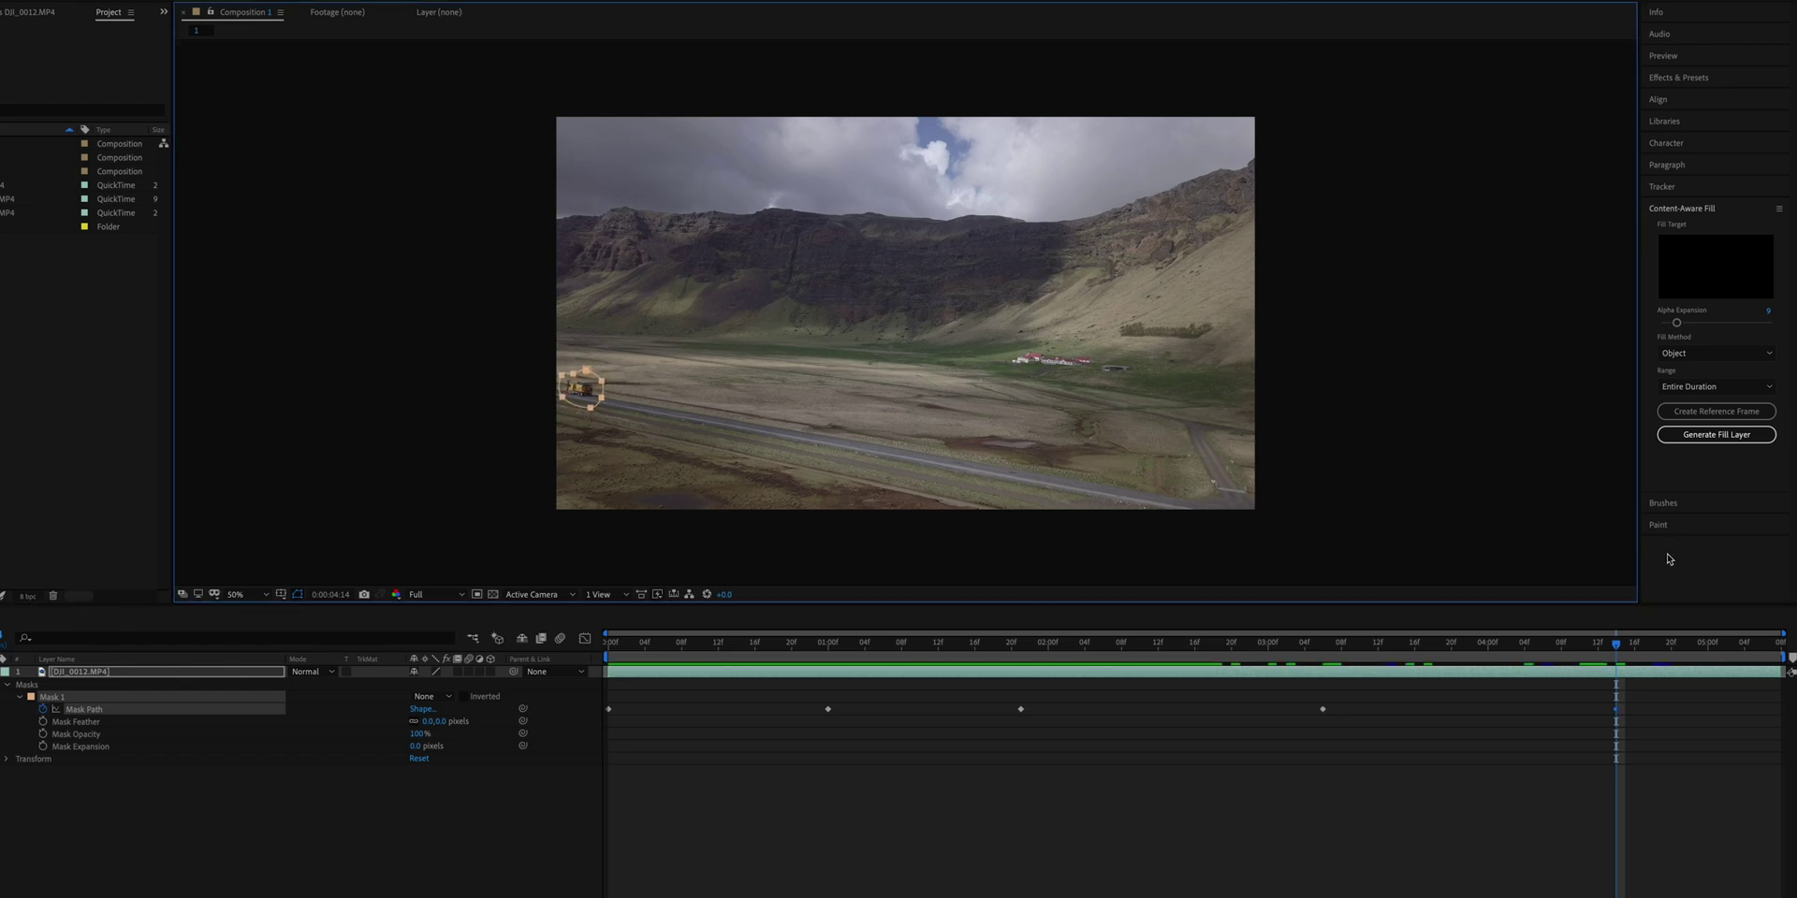
drag(1626, 653, 1778, 657)
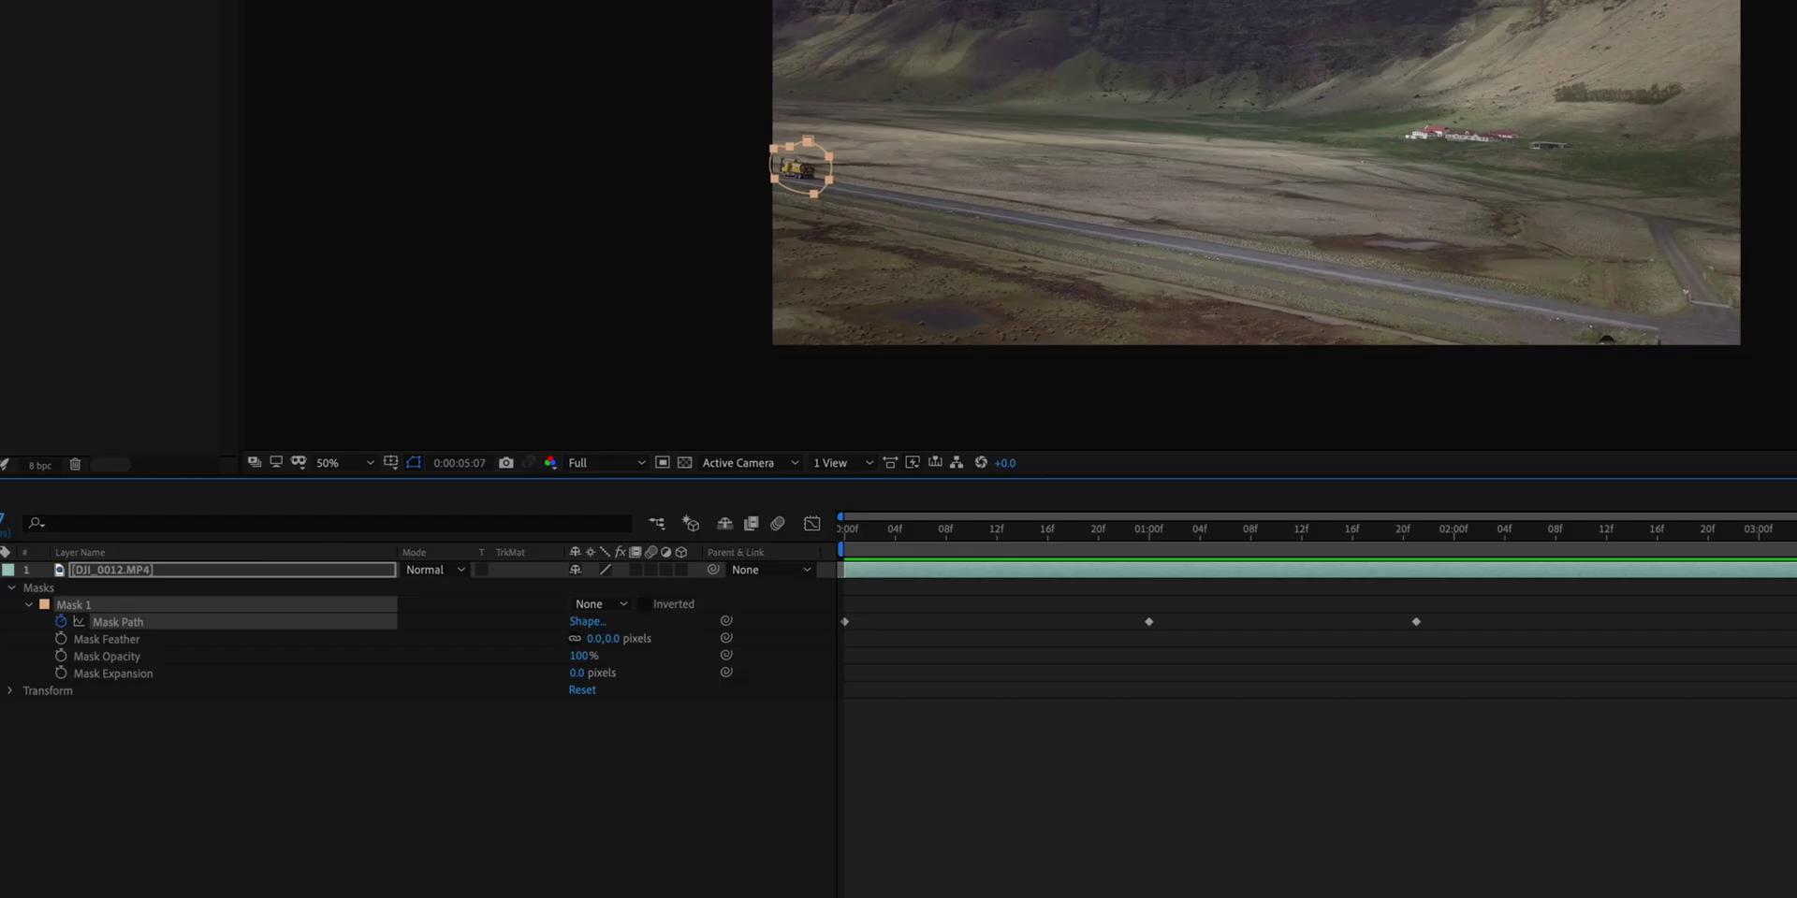
- Set Mask 1 to Subtract and generate an Object fill layer for the entire duration
click(601, 609)
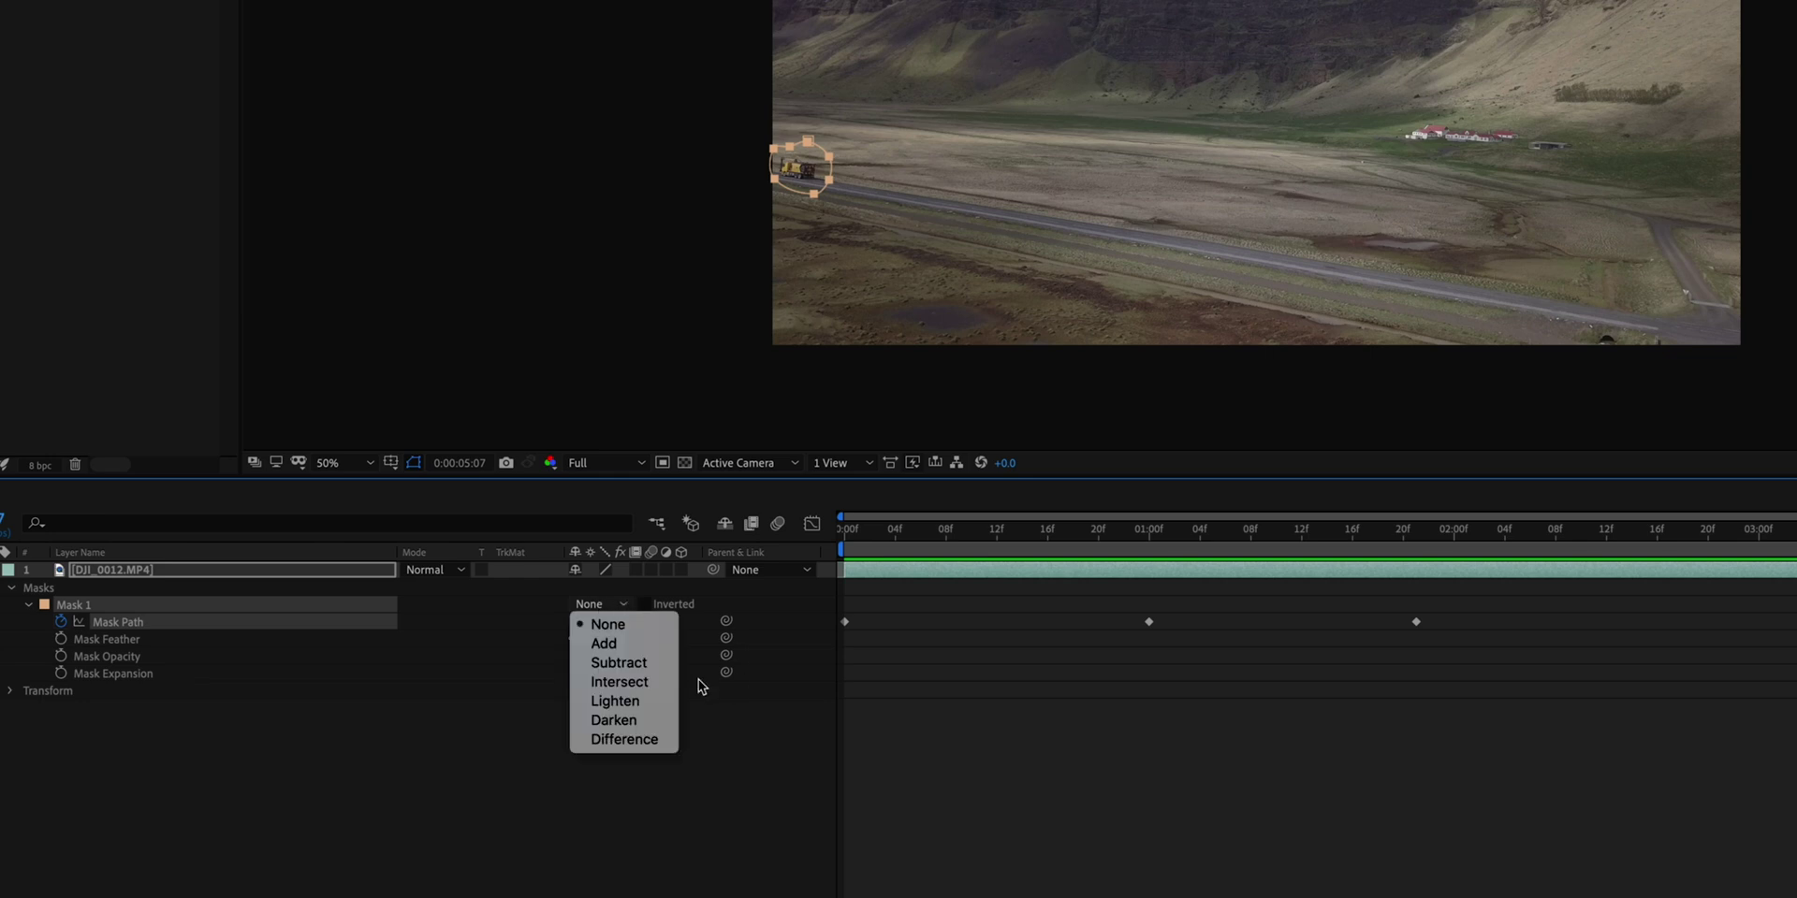
click(630, 665)
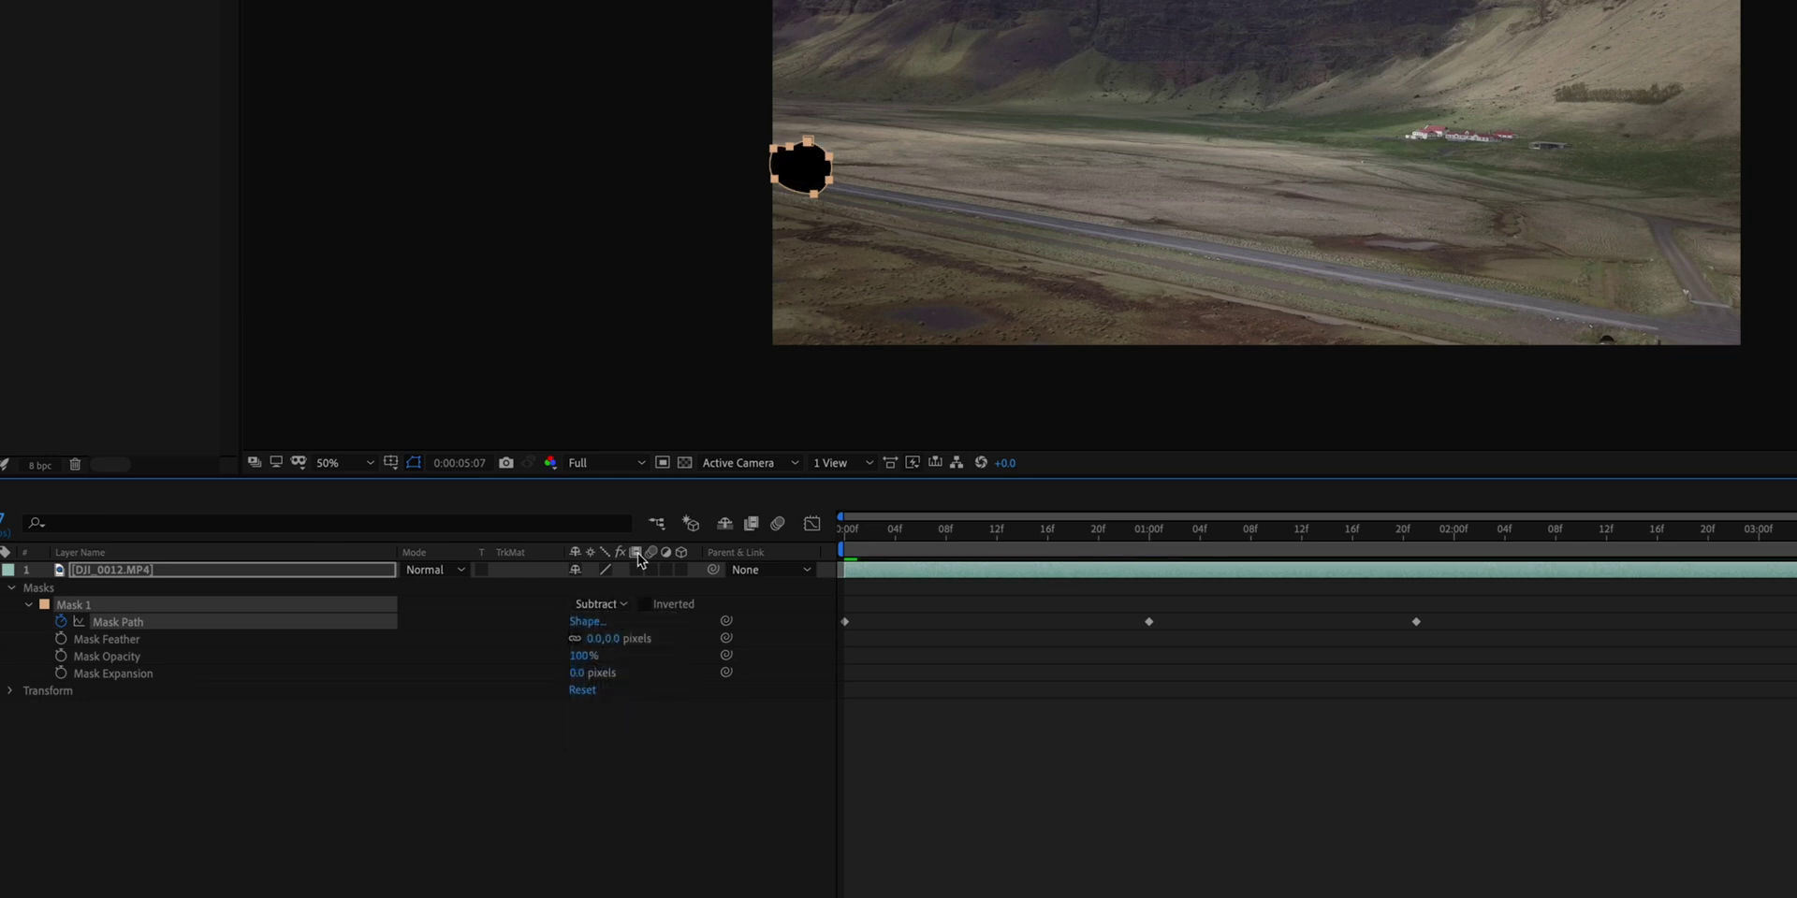
key(space)
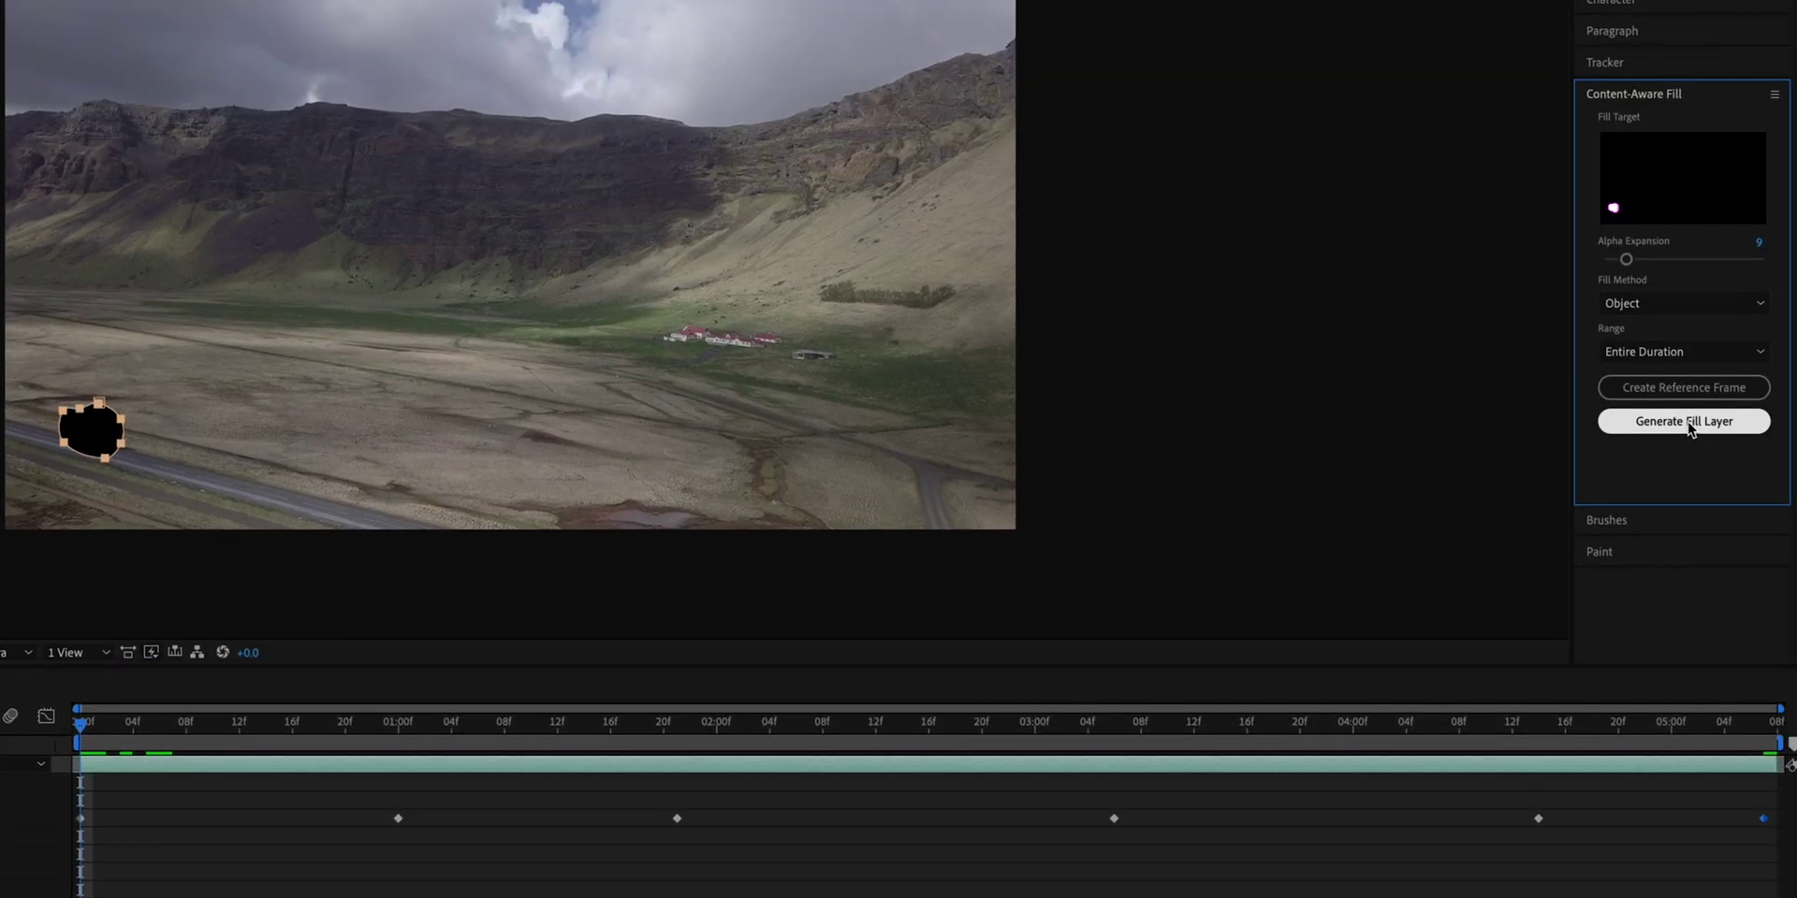
click(1703, 421)
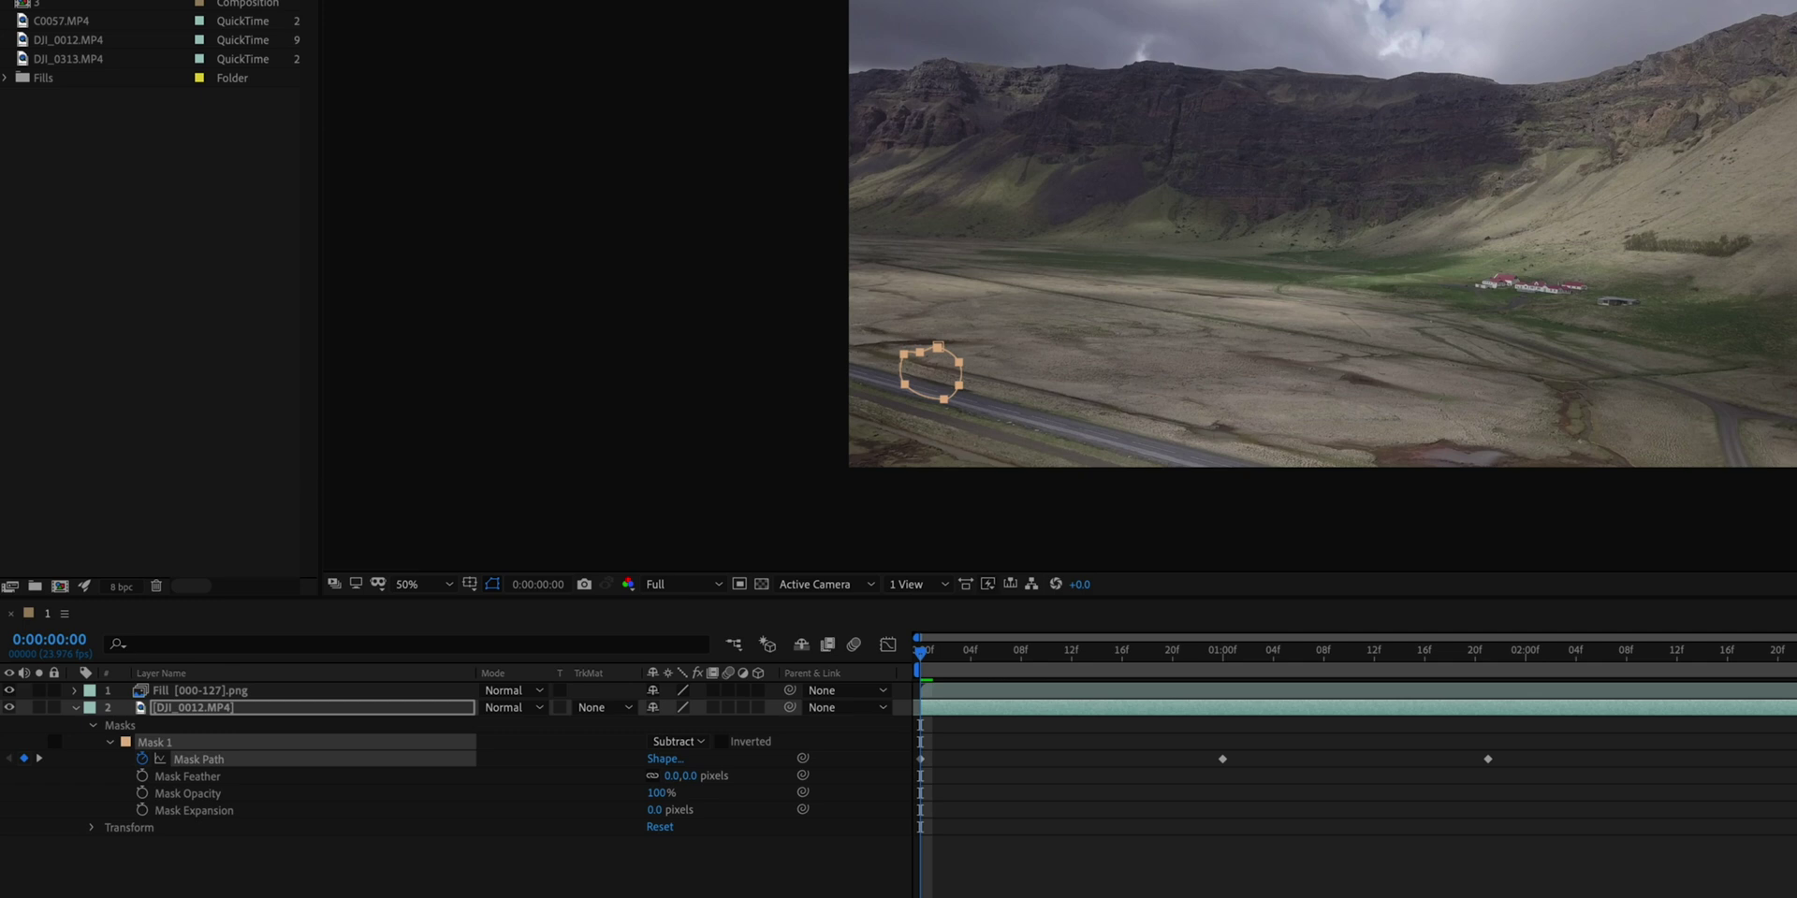
- Select the generated fill layer and move through the timeline to check the truck removal
click(248, 692)
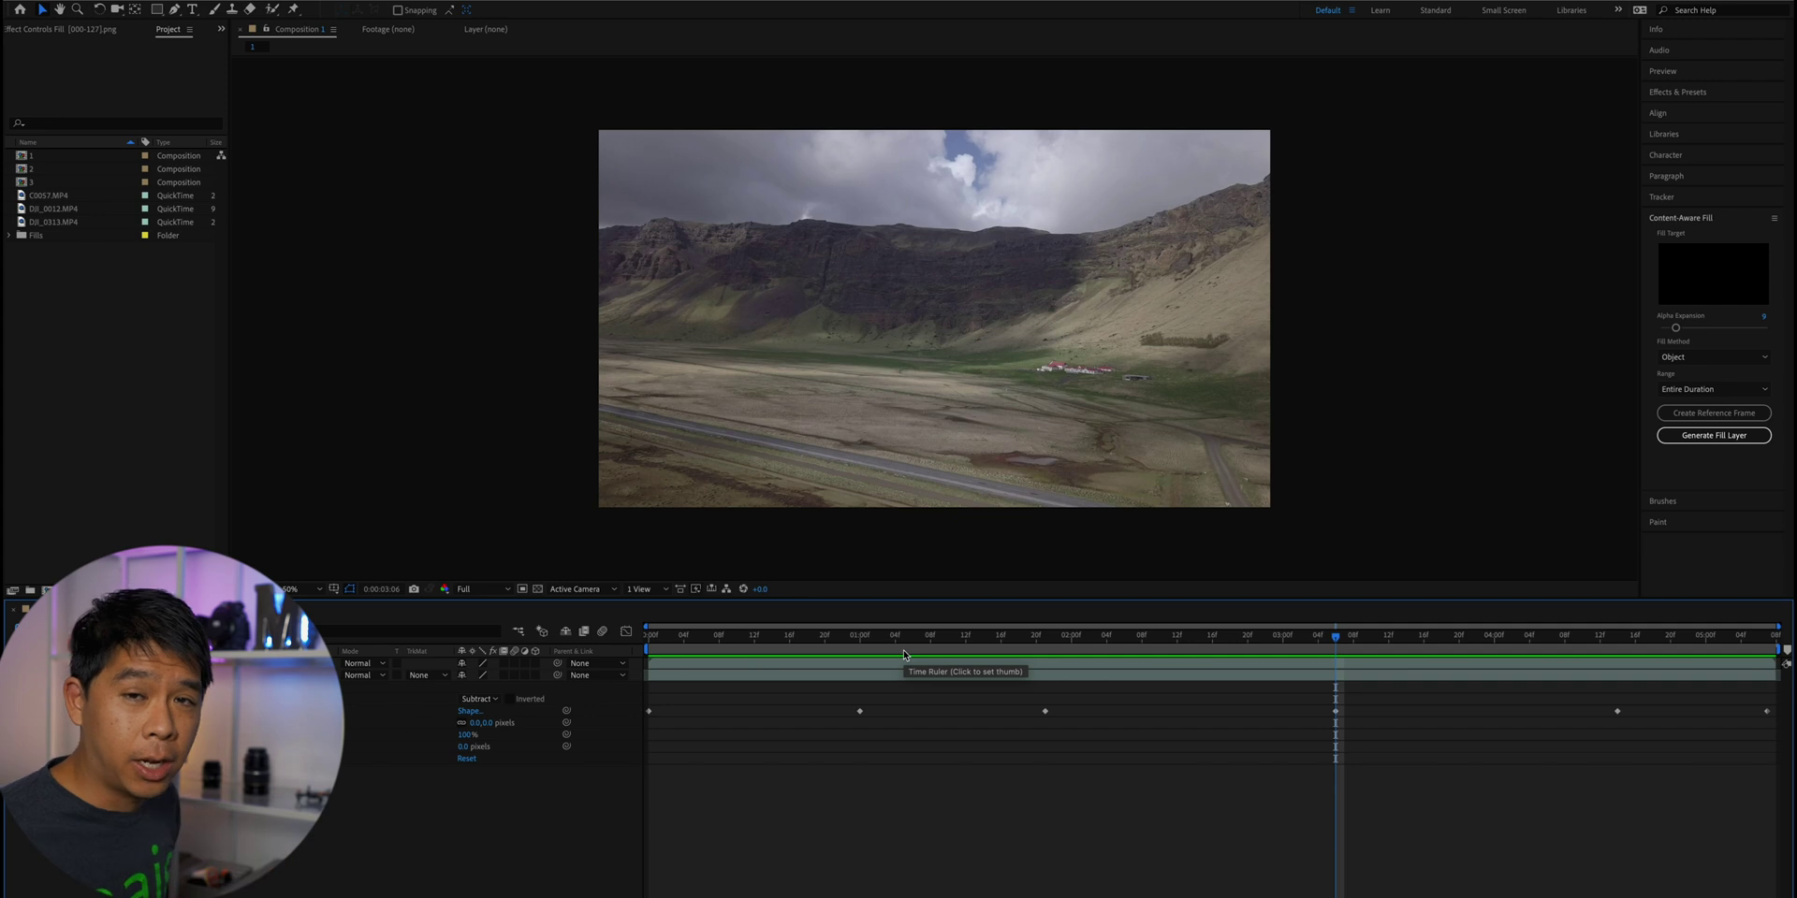
click(824, 637)
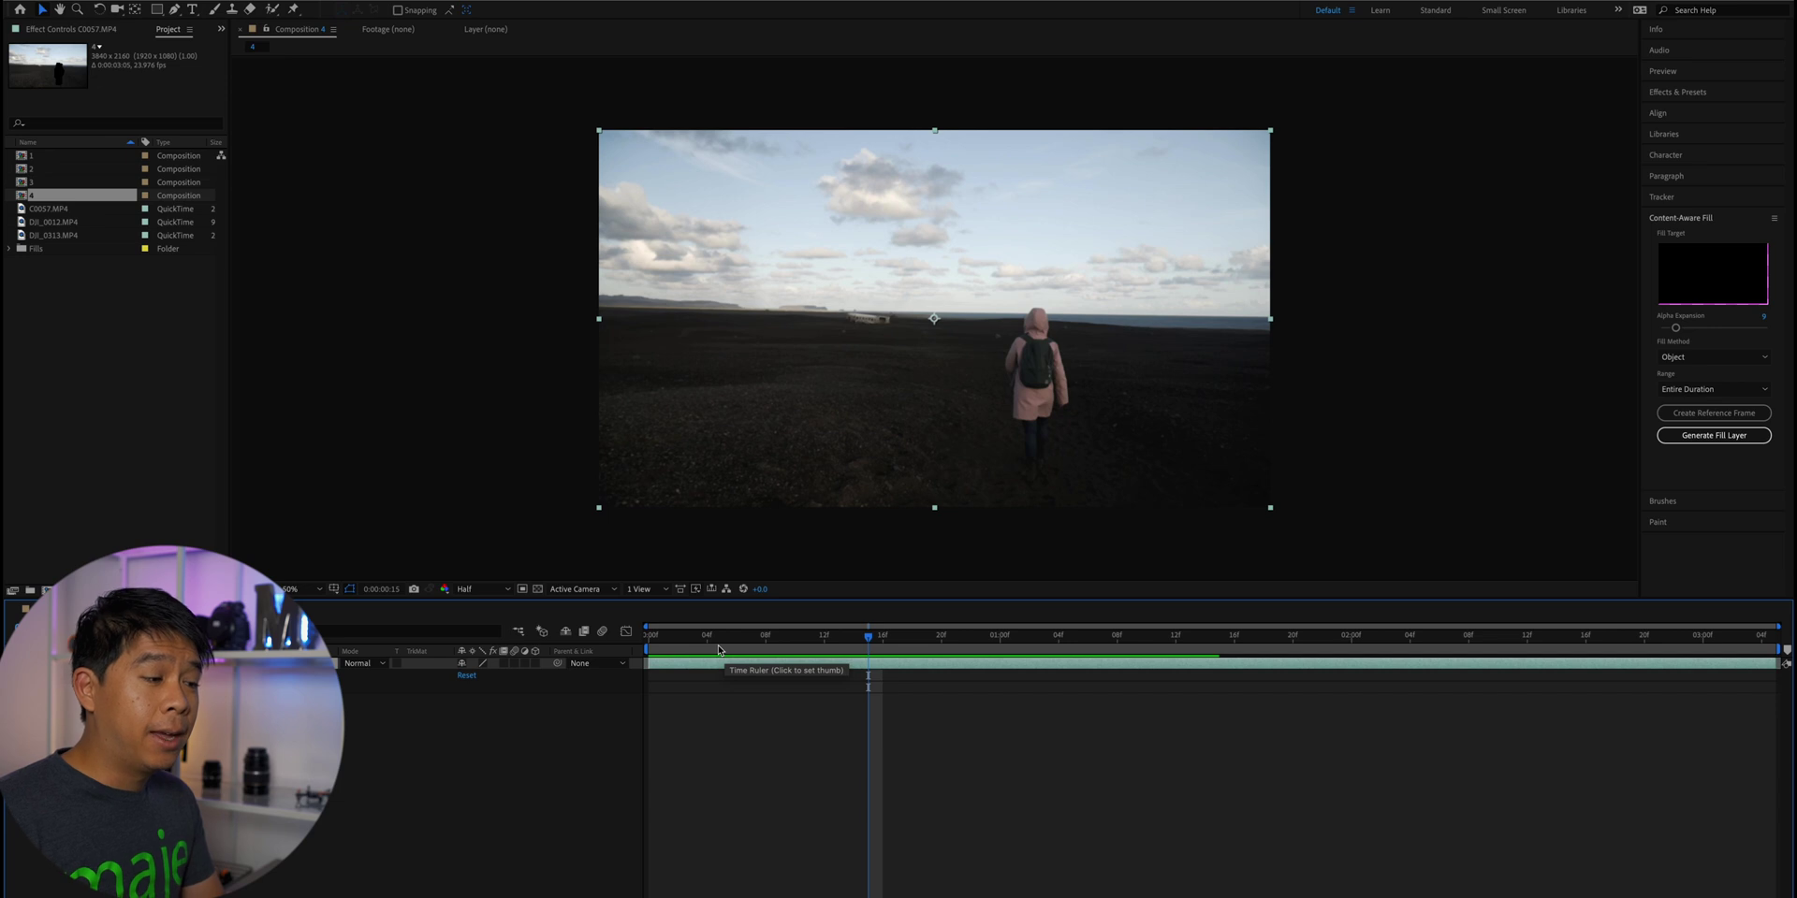
- Play the clip of the person walking in composition 4, and scrub through the 3_1.mp4 video preview
key(space)
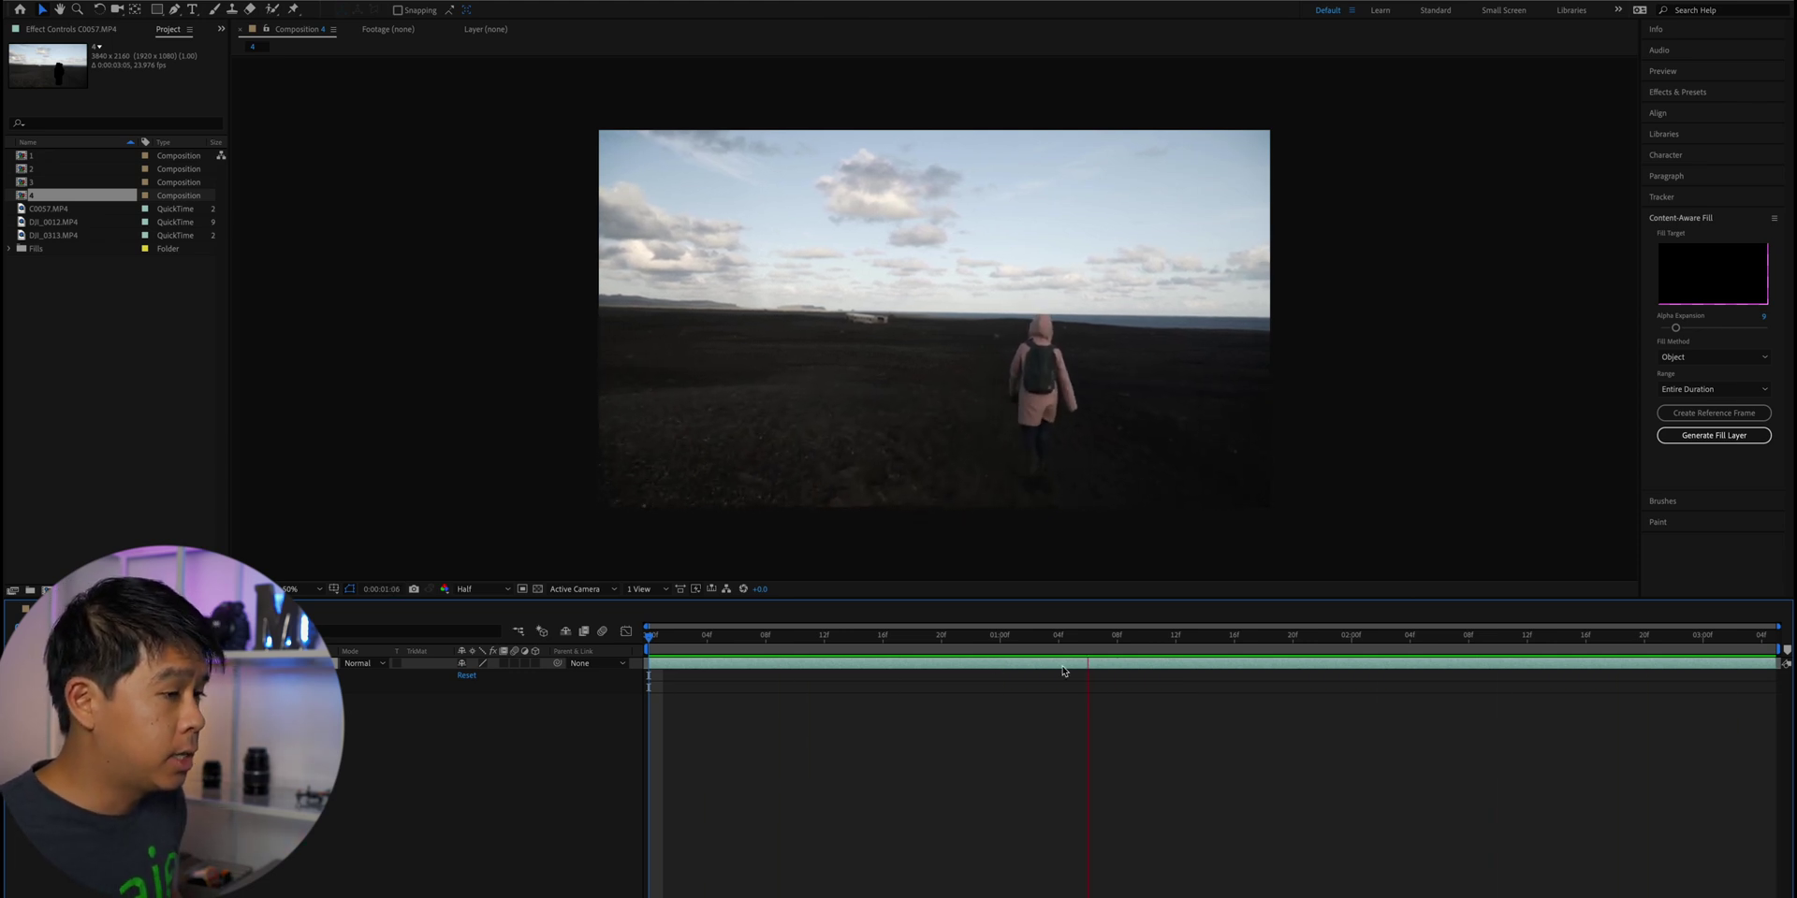
key(space)
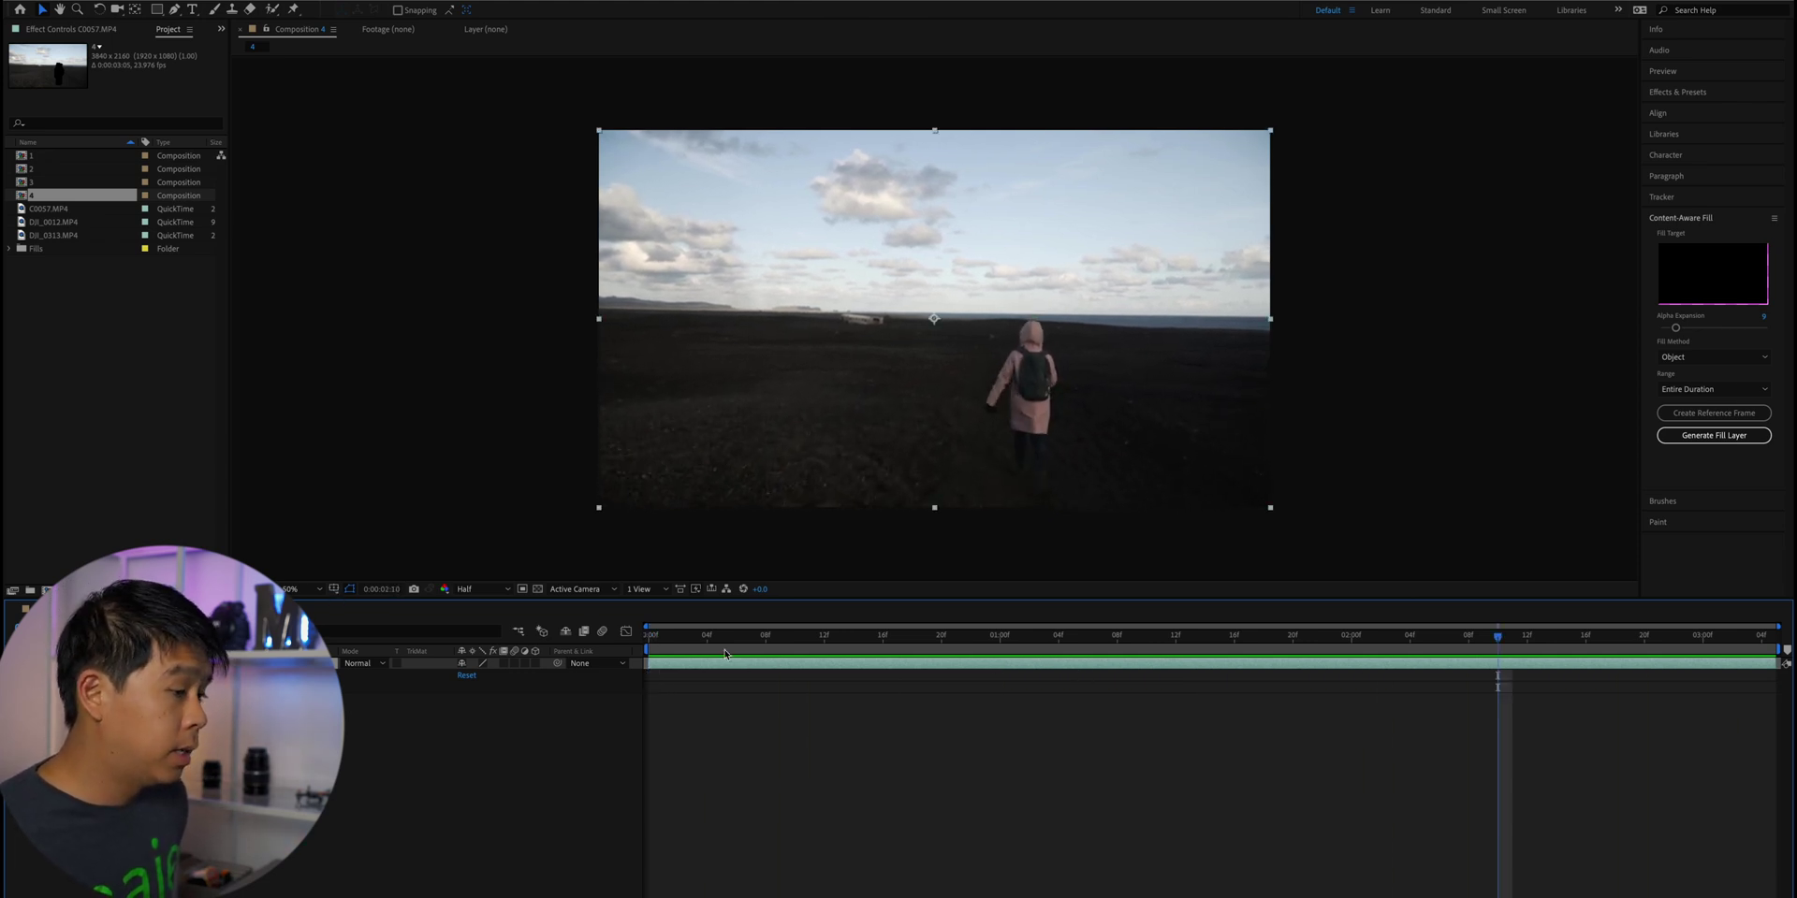
click(690, 649)
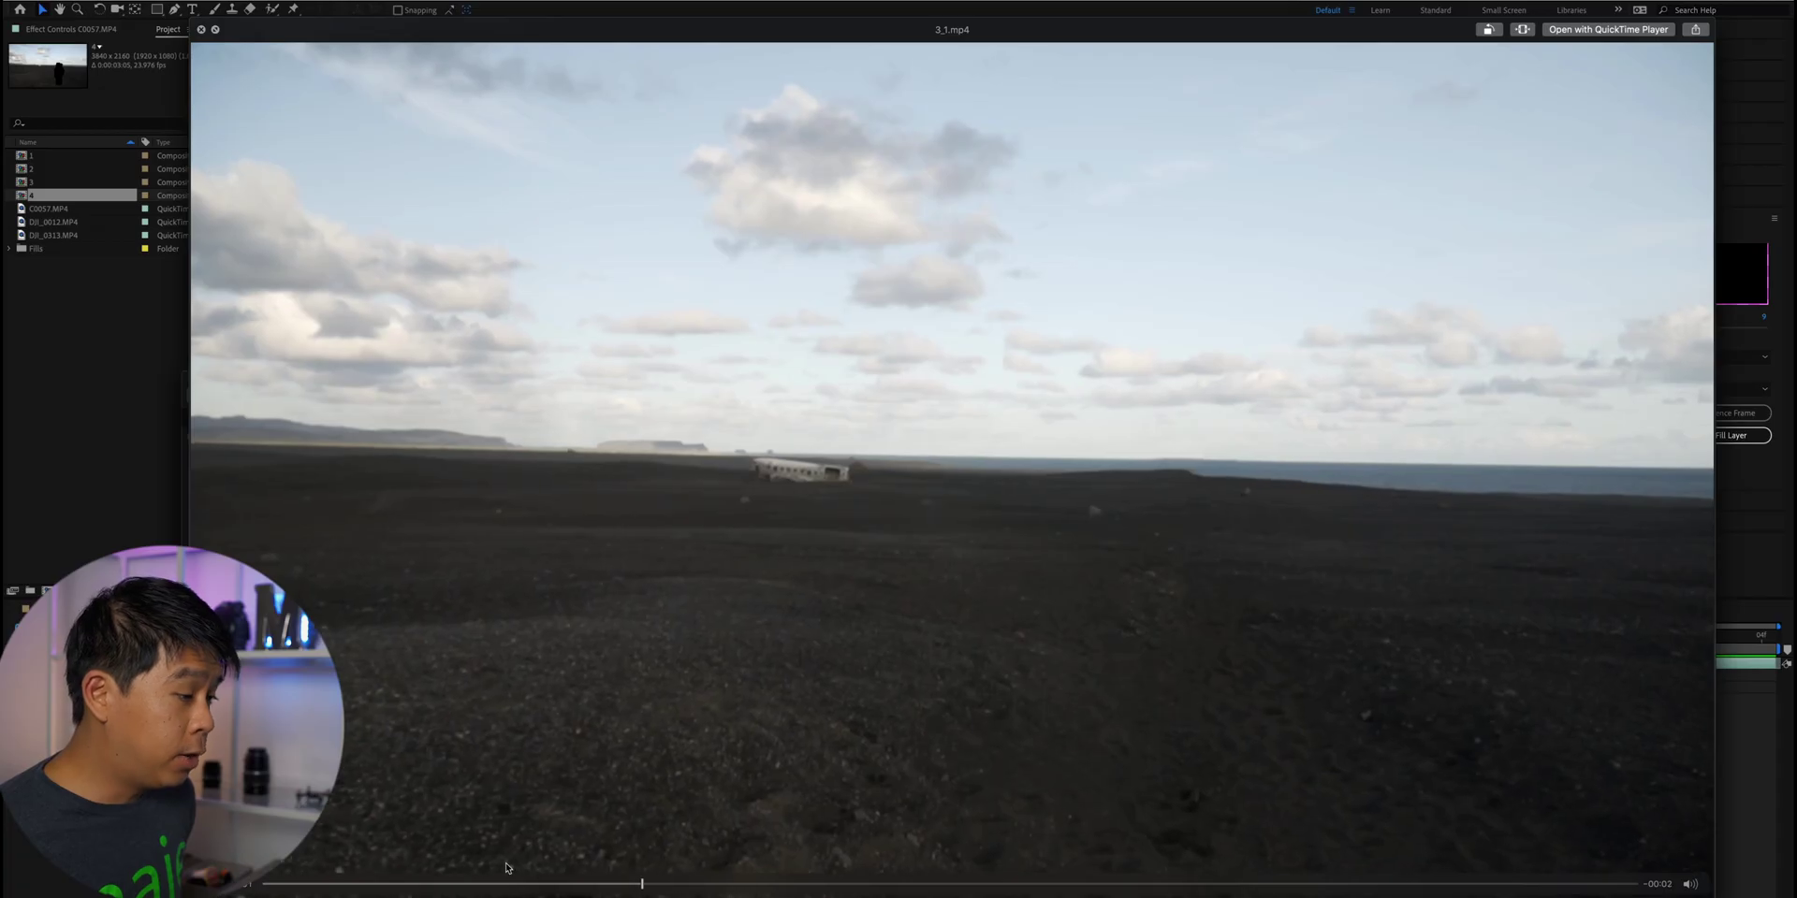
drag(626, 886, 436, 884)
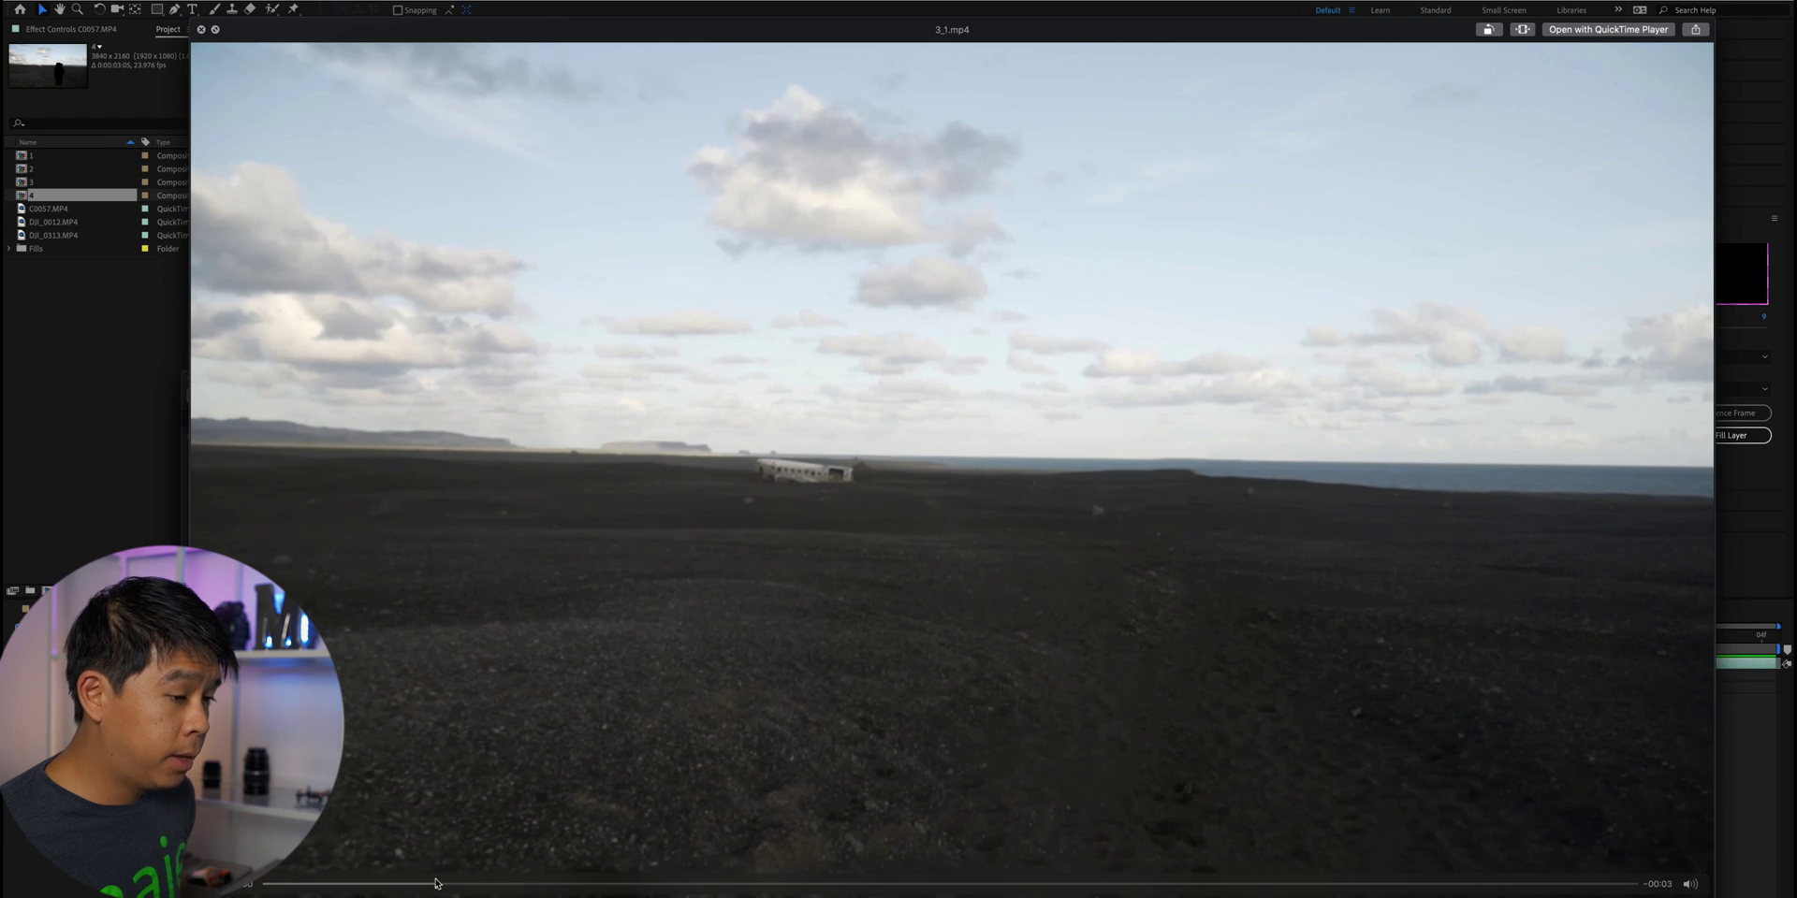